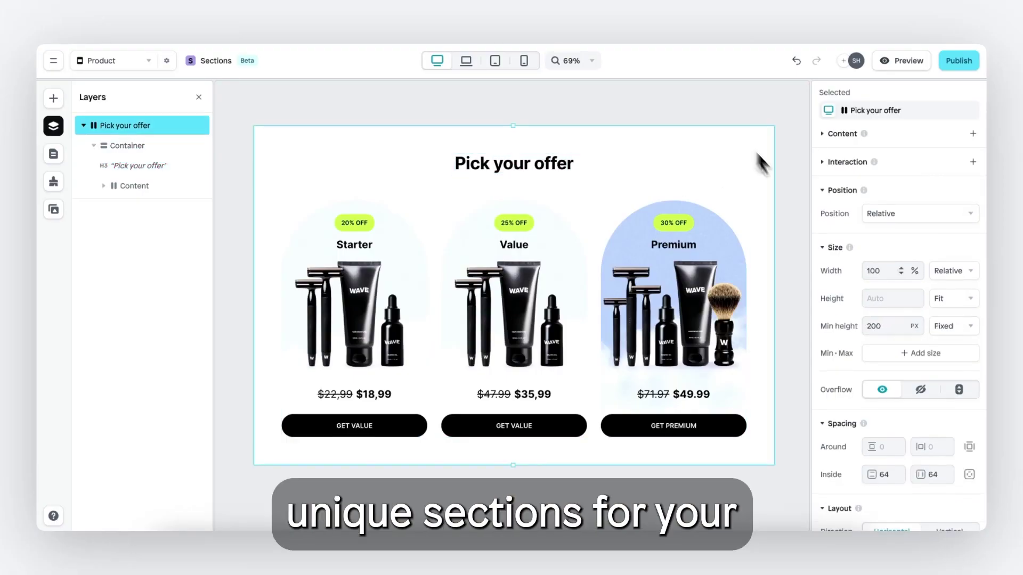
# Fill the Pick your offer section with lime and drag the Premium card into second position
pyautogui.click(874, 441)
pyautogui.click(737, 462)
pyautogui.click(514, 319)
pyautogui.moveTo(673, 319); pyautogui.dragTo(509, 317)
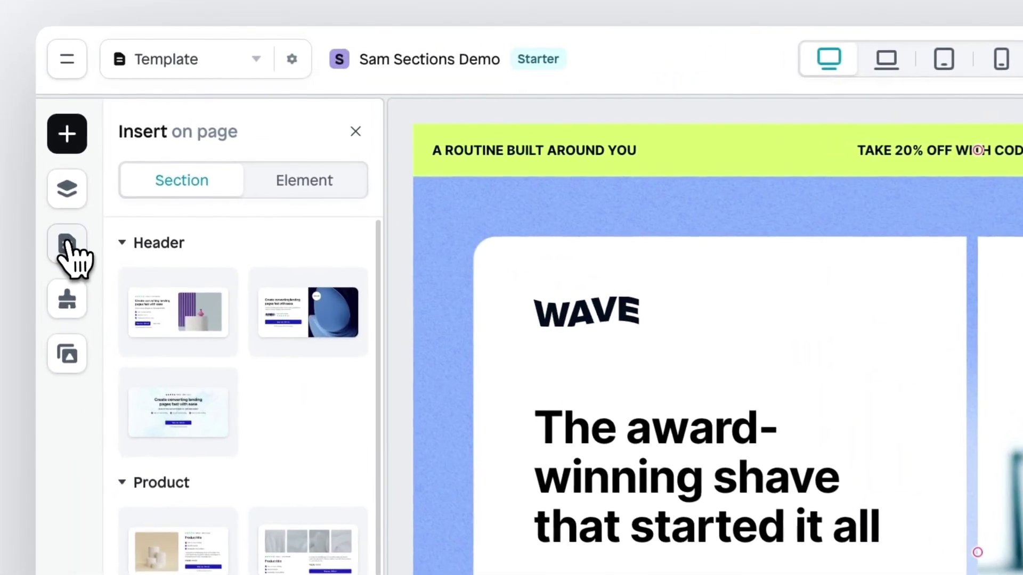
# Create a new blank section from the Sections list in the Layouts panel
pyautogui.click(52, 154)
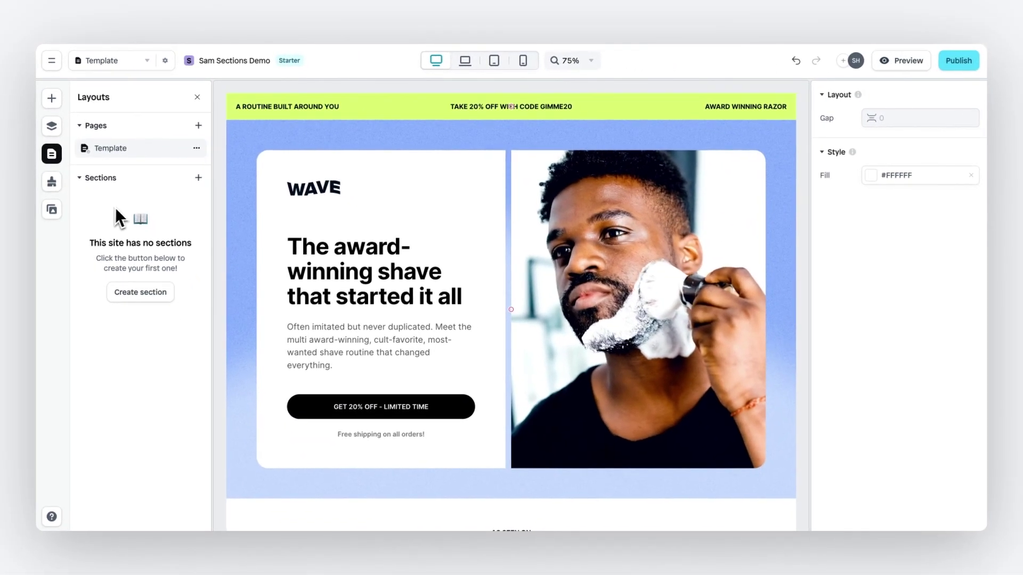
pyautogui.click(141, 293)
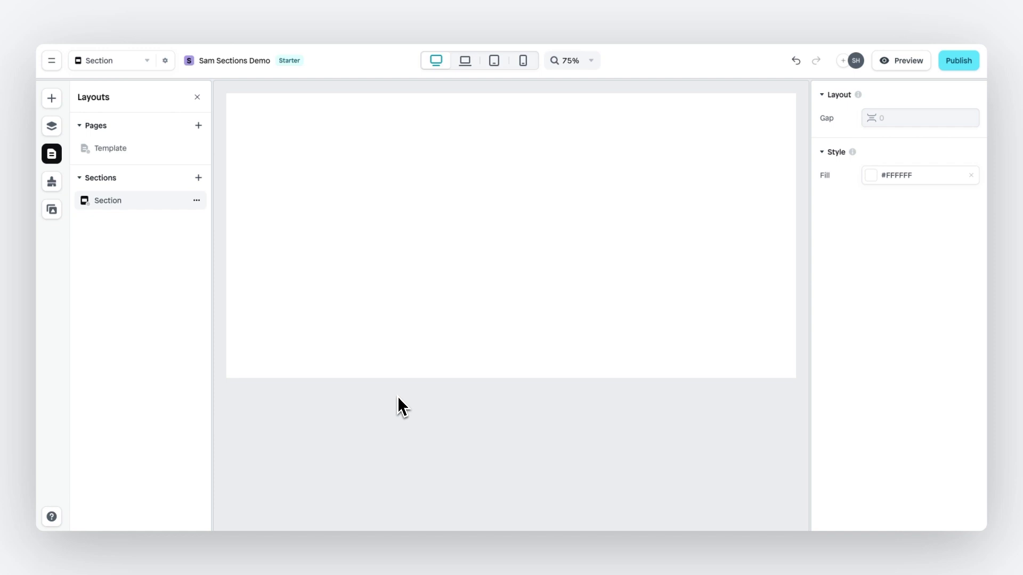
pyautogui.click(52, 99)
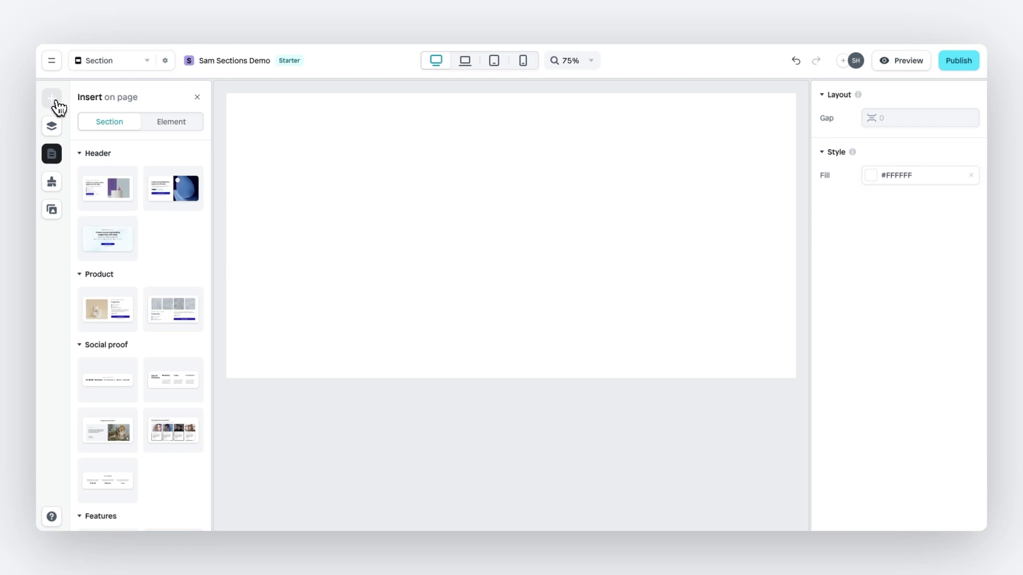
pyautogui.click(178, 125)
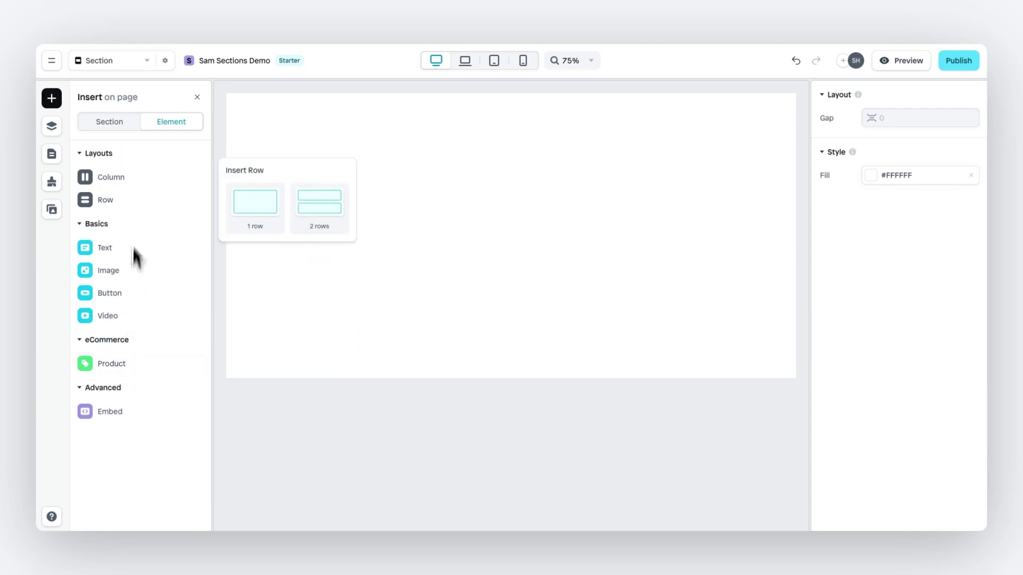
pyautogui.click(112, 123)
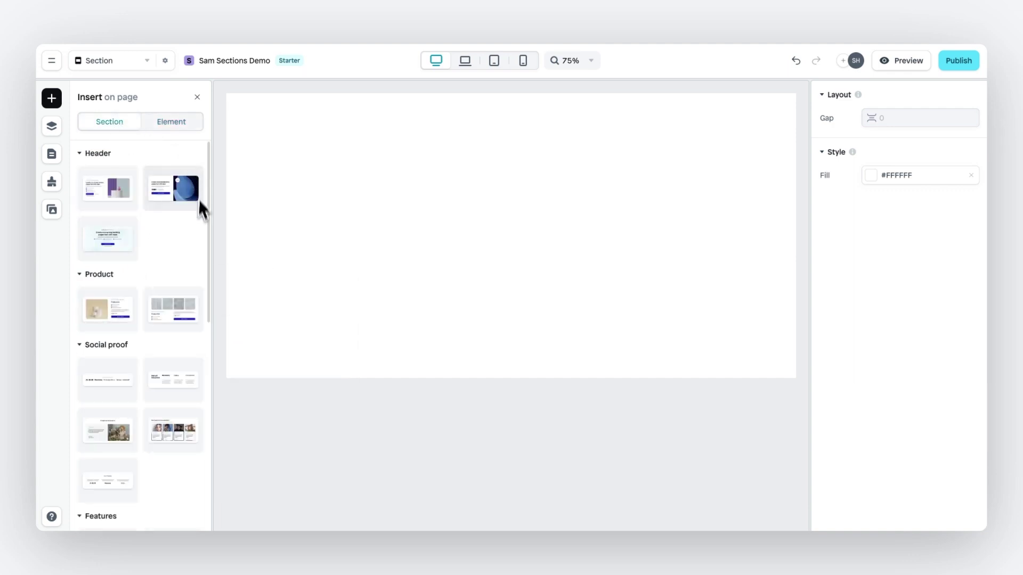
pyautogui.scroll(-2, 205, 264)
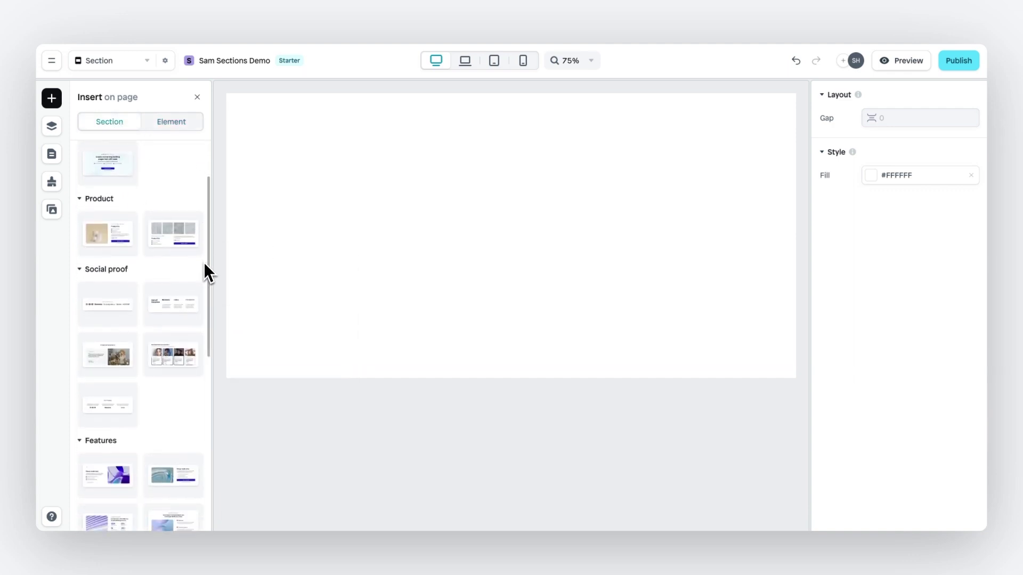
pyautogui.moveTo(114, 362)
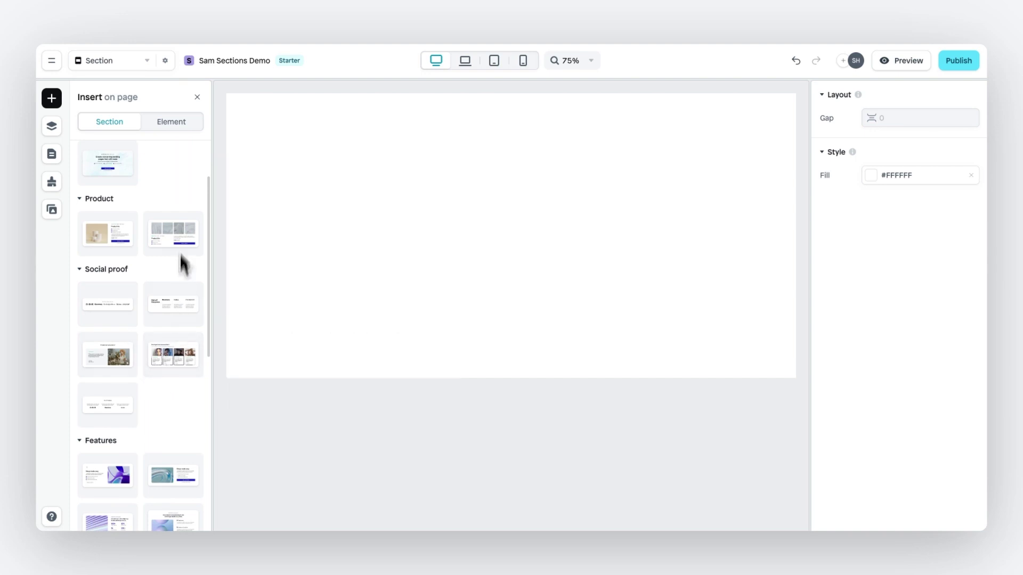
pyautogui.scroll(2, 185, 187)
# On the Template page, save the Reviews block as its own reusable section
pyautogui.click(51, 156)
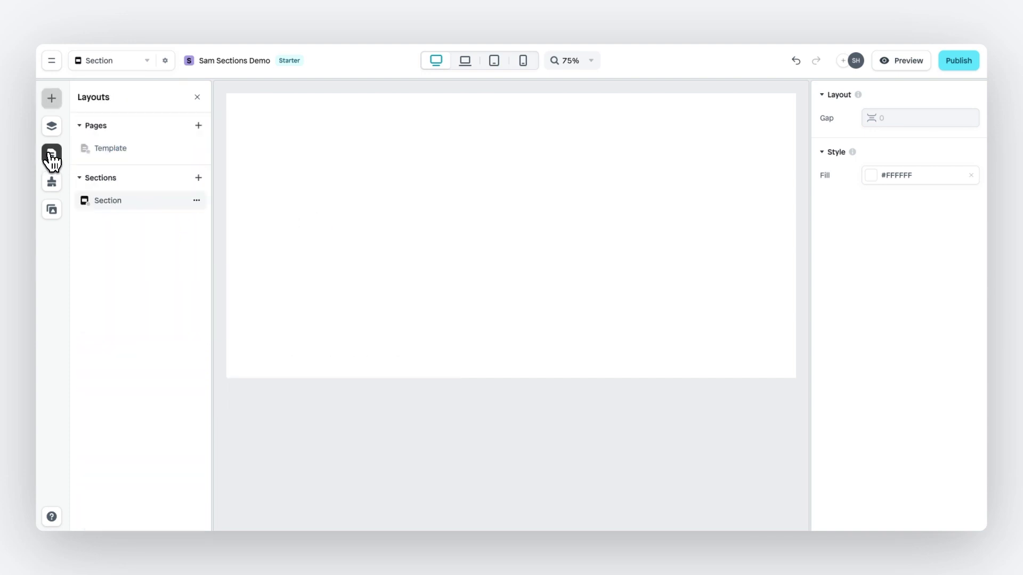
pyautogui.click(120, 150)
pyautogui.scroll(-5, 433, 257)
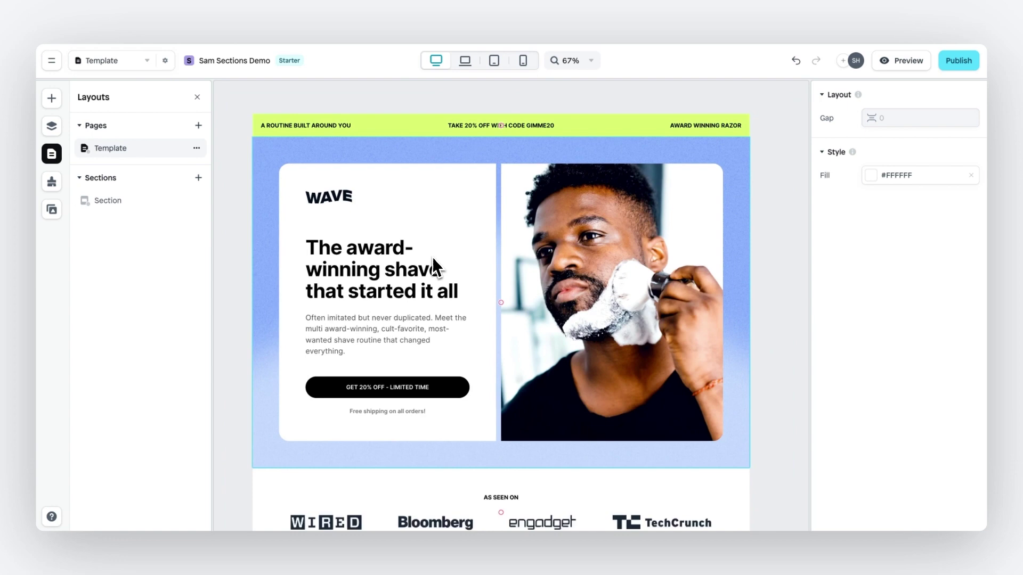
pyautogui.scroll(-3, 433, 258)
pyautogui.scroll(-10, 432, 257)
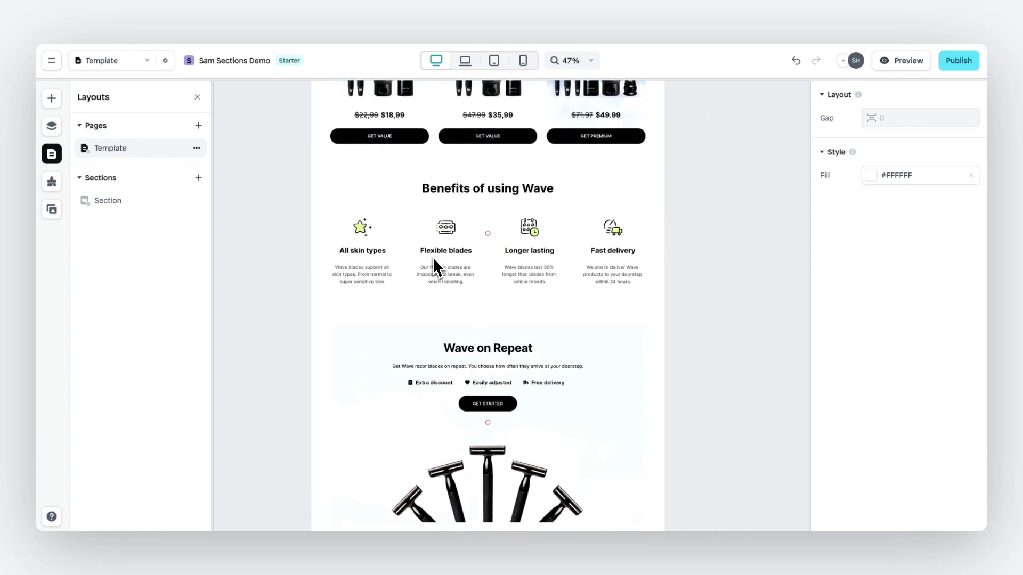
pyautogui.scroll(-4, 432, 257)
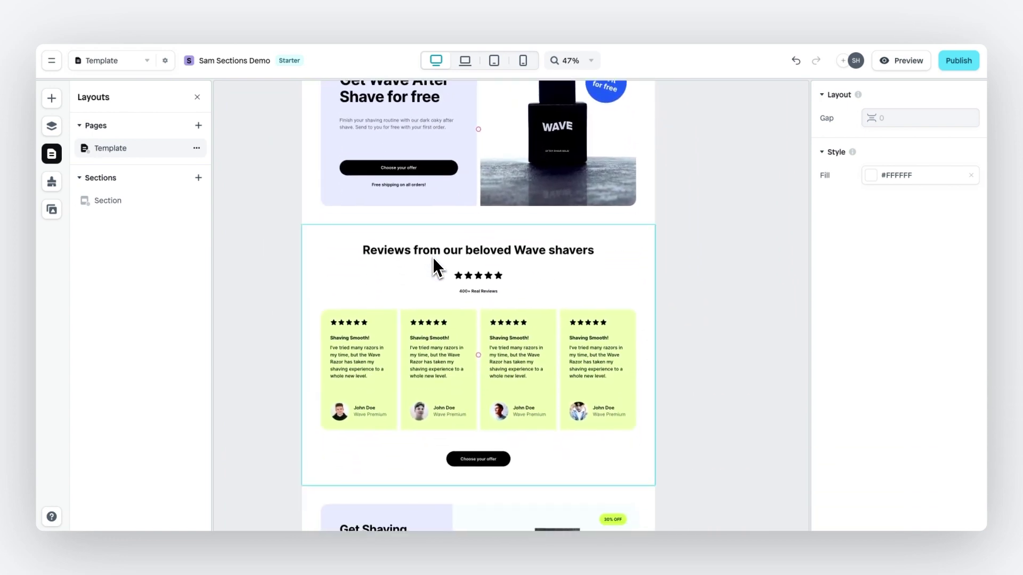
pyautogui.click(642, 261)
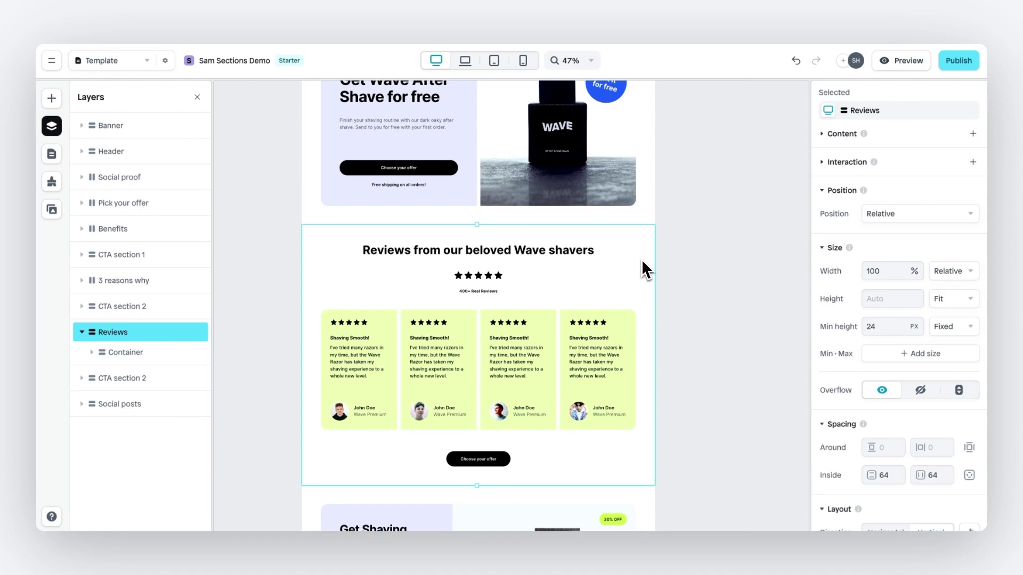
pyautogui.rightClick(642, 260)
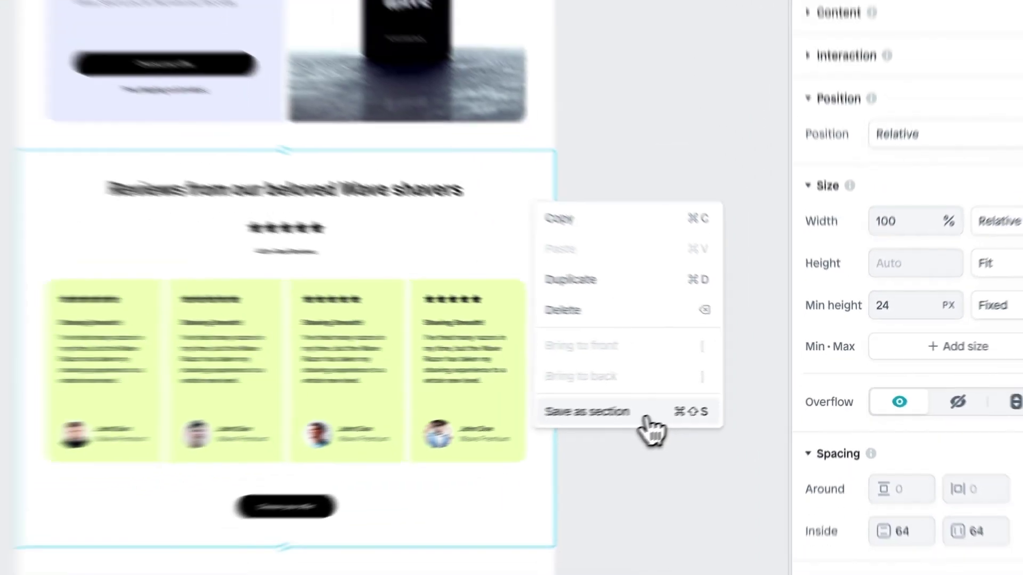
pyautogui.click(582, 426)
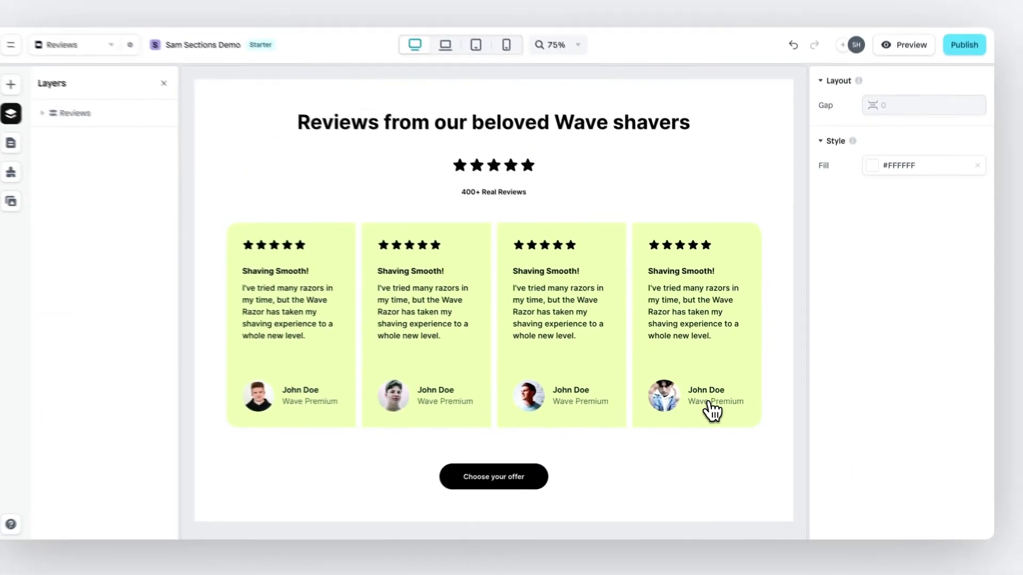
pyautogui.click(52, 155)
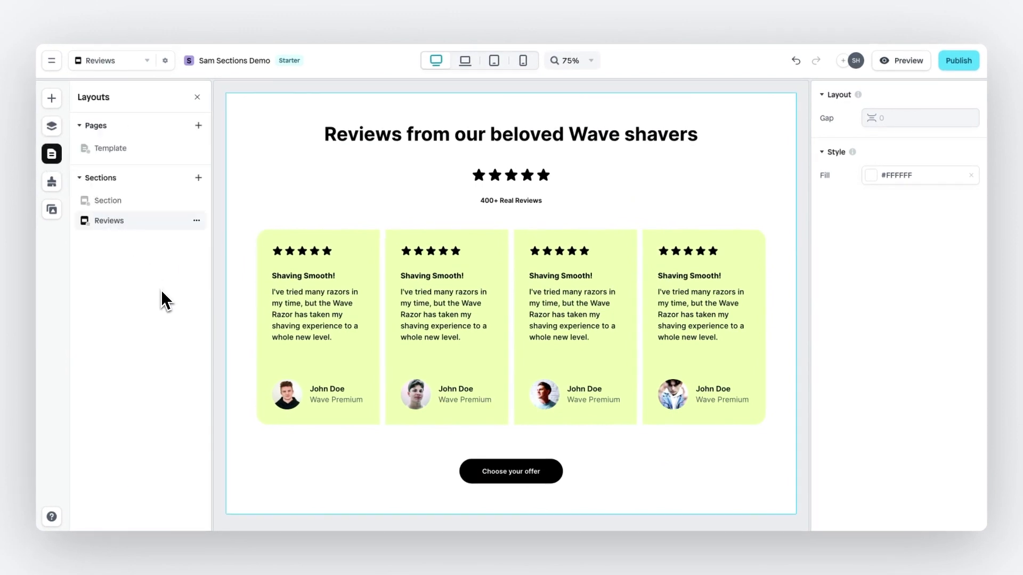
# Undo back to the blank section and drop the Features template into it
pyautogui.hotkey('ctrl', 'z')
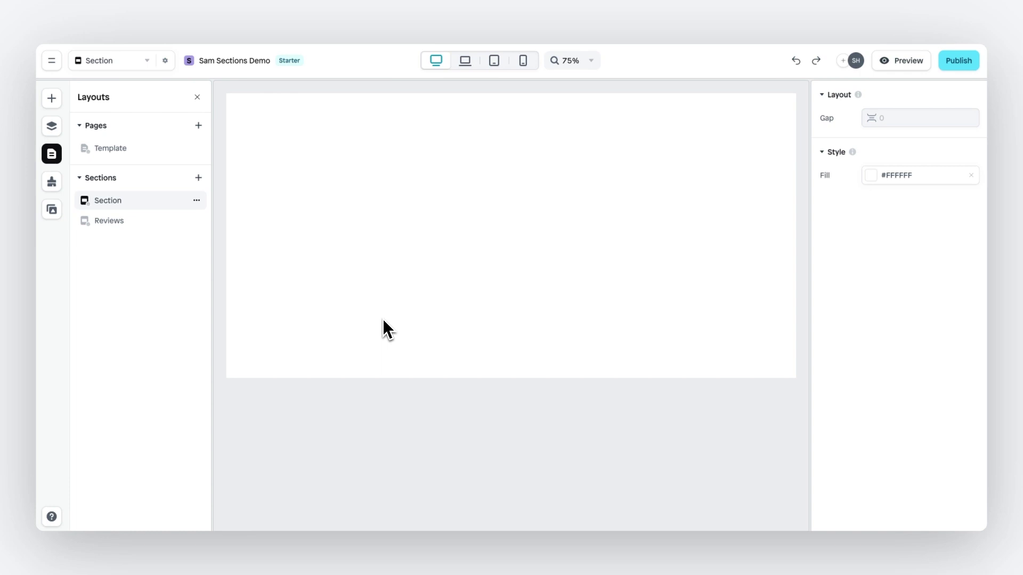
pyautogui.click(53, 99)
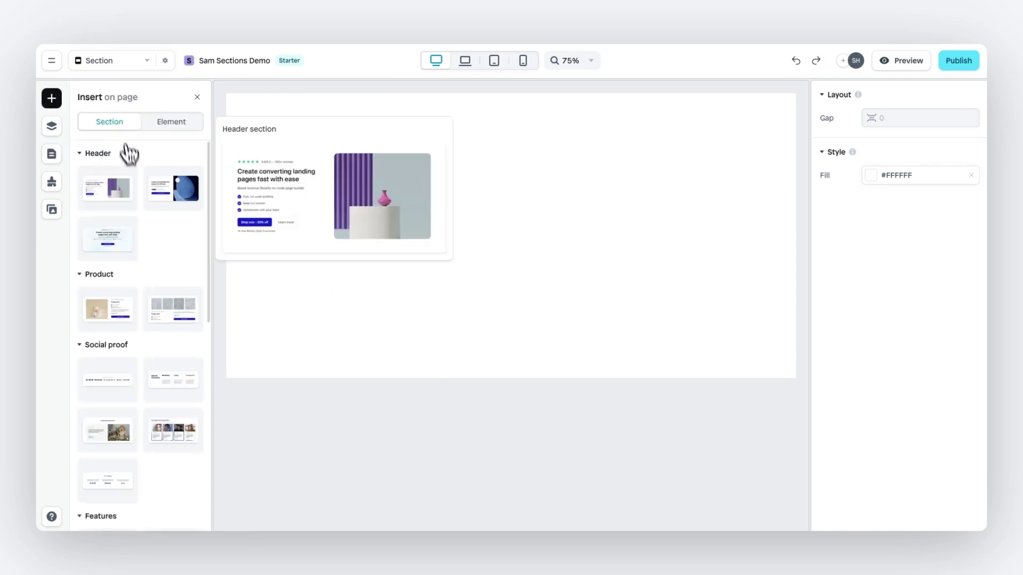
pyautogui.scroll(-2, 167, 263)
pyautogui.moveTo(178, 449)
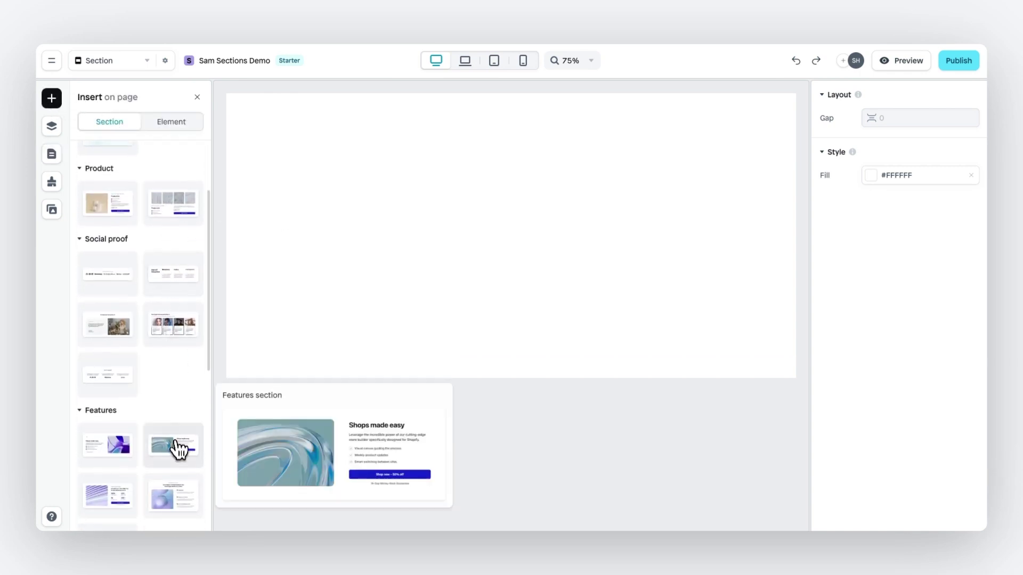
pyautogui.moveTo(178, 449); pyautogui.dragTo(438, 248)
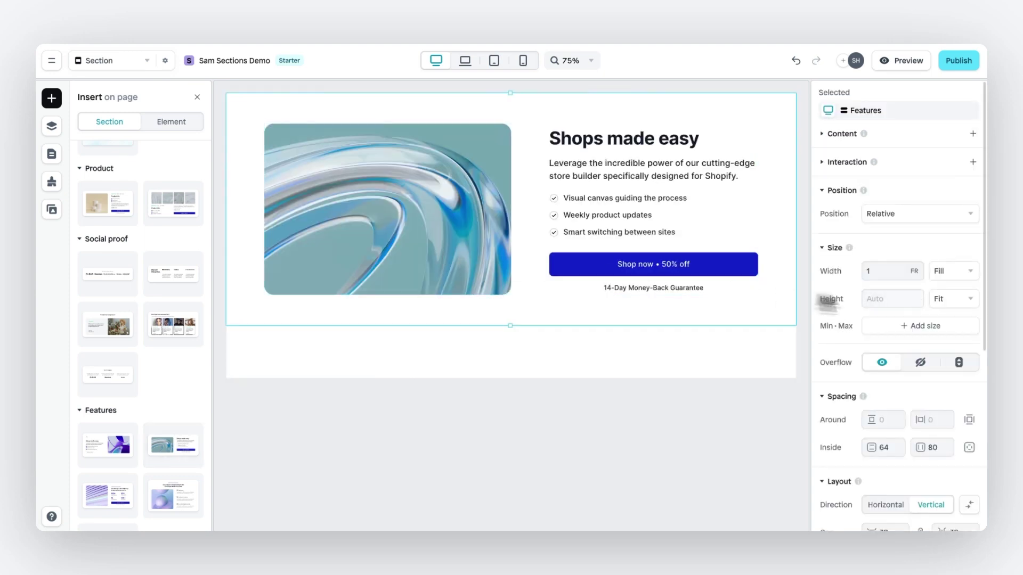
# Make the section fill the available height and place the text content left of the image
pyautogui.click(952, 299)
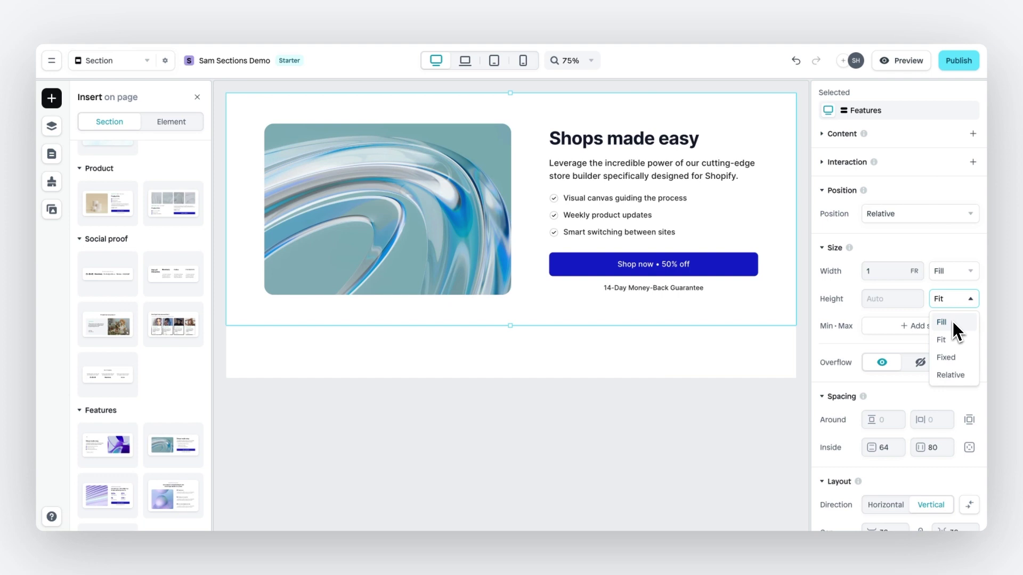
pyautogui.click(952, 320)
pyautogui.click(676, 241)
pyautogui.moveTo(676, 241); pyautogui.dragTo(415, 244)
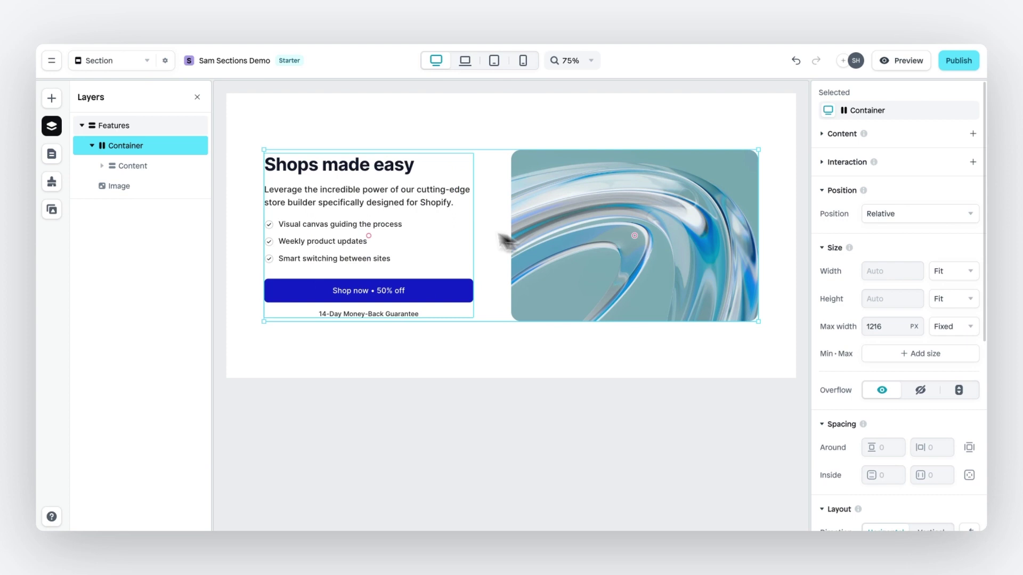
# Change the heading 'Shops made easy' to 'Golf made easy'
pyautogui.click(296, 169)
pyautogui.doubleClick(294, 166)
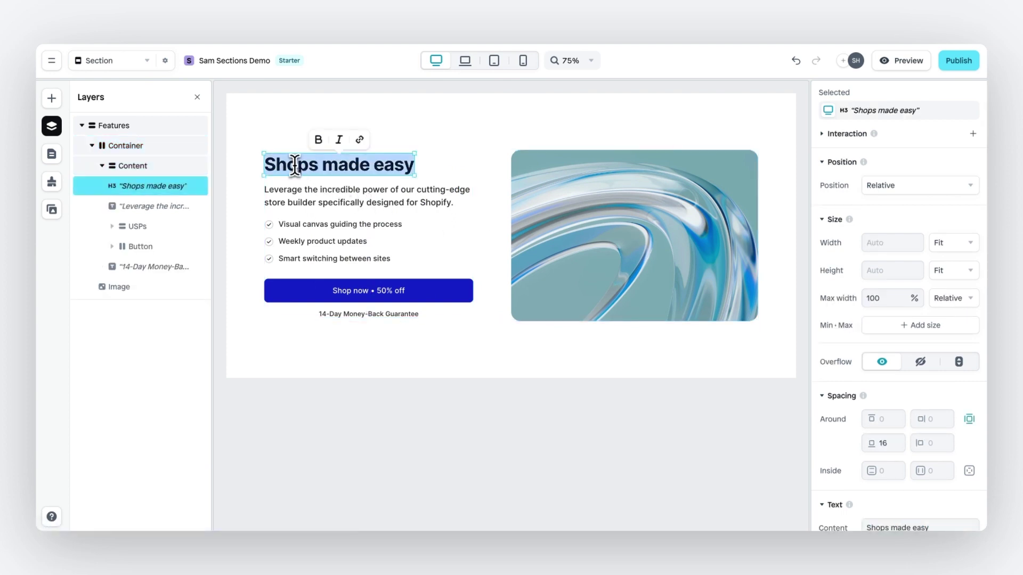
pyautogui.doubleClick(295, 165)
pyautogui.write('Golf')
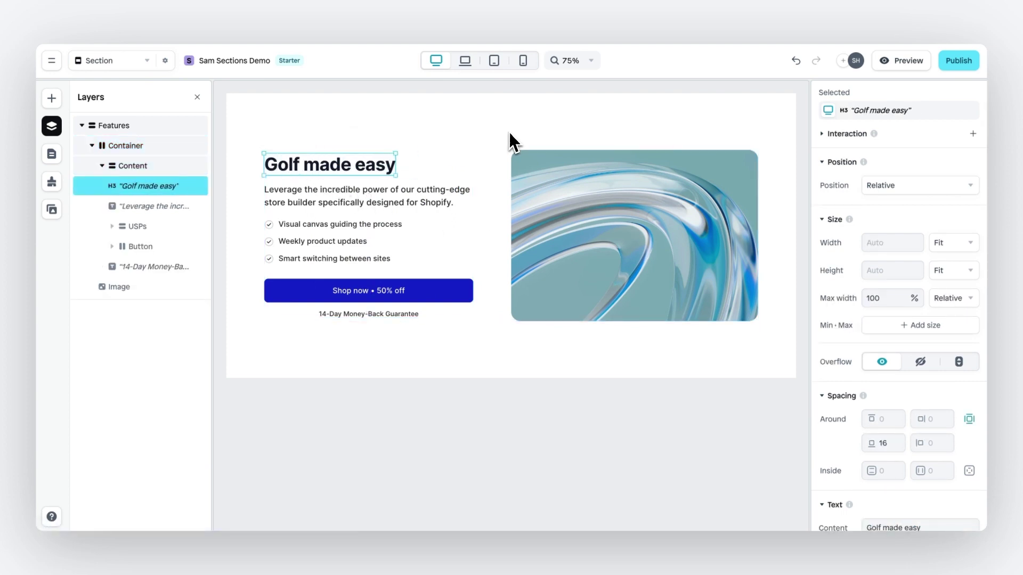
# Replace the section's image with the Golf photo of a golfer mid-swing
pyautogui.click(608, 201)
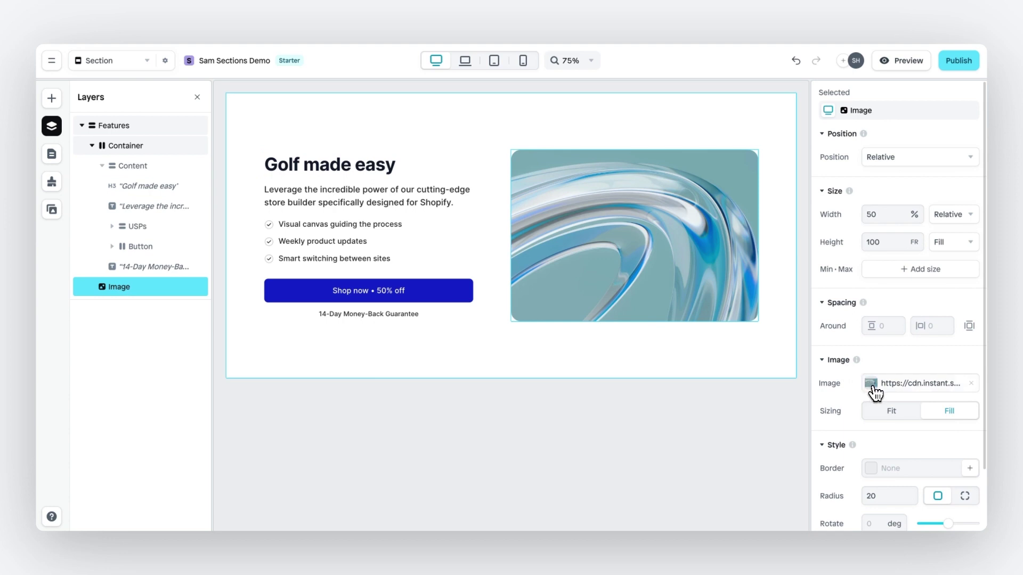
pyautogui.click(875, 393)
pyautogui.click(715, 347)
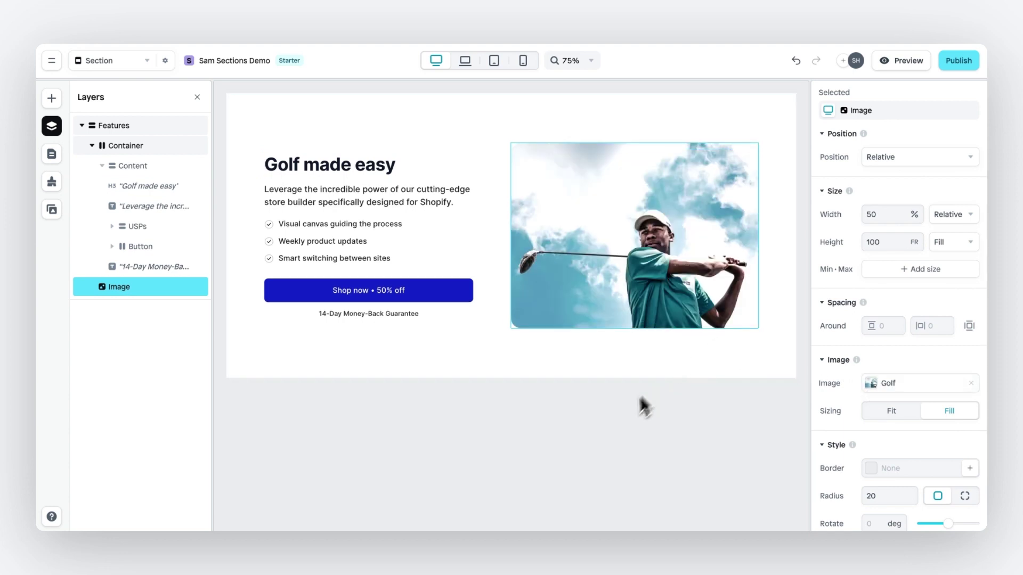
pyautogui.click(447, 292)
# Link the Shop now • 50% off button to google.com, opening in the same tab
pyautogui.click(457, 294)
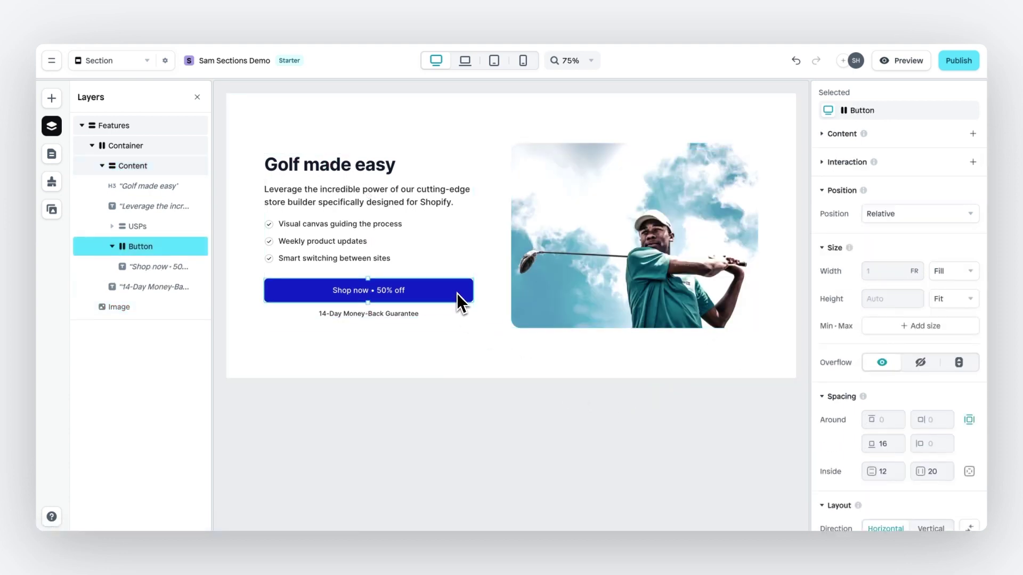
pyautogui.click(826, 162)
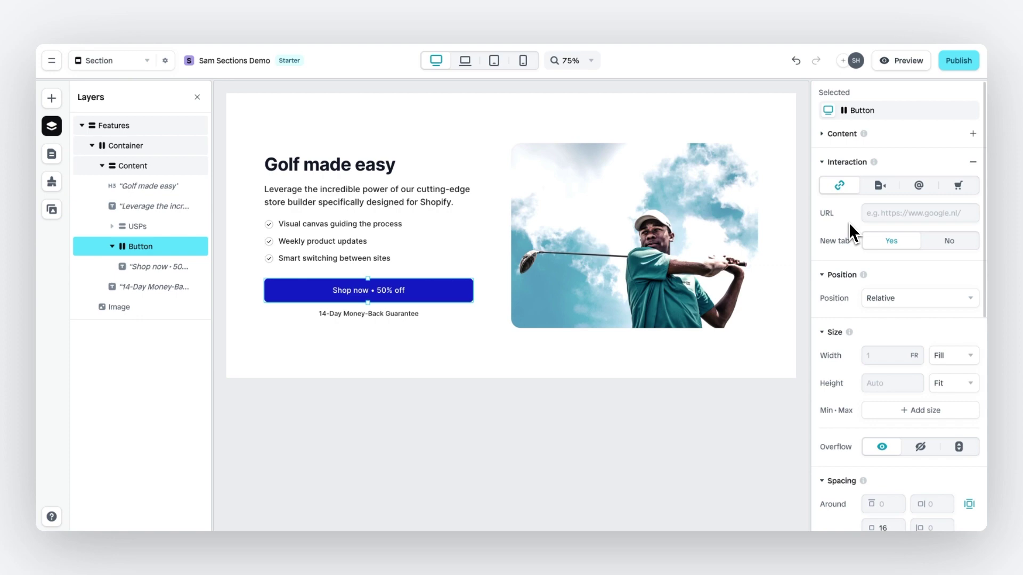
pyautogui.click(882, 213)
pyautogui.write('google.com')
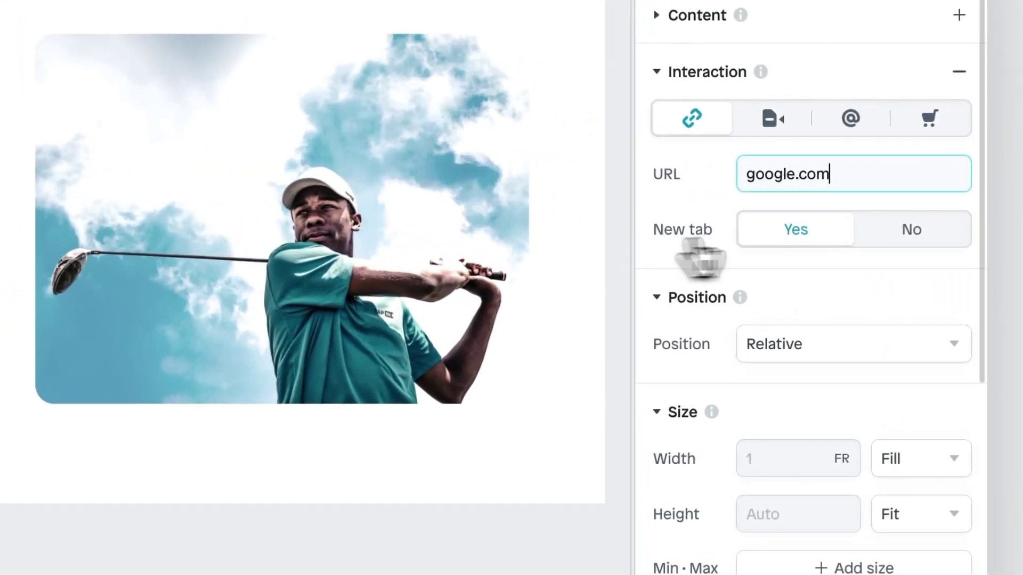
pyautogui.click(910, 238)
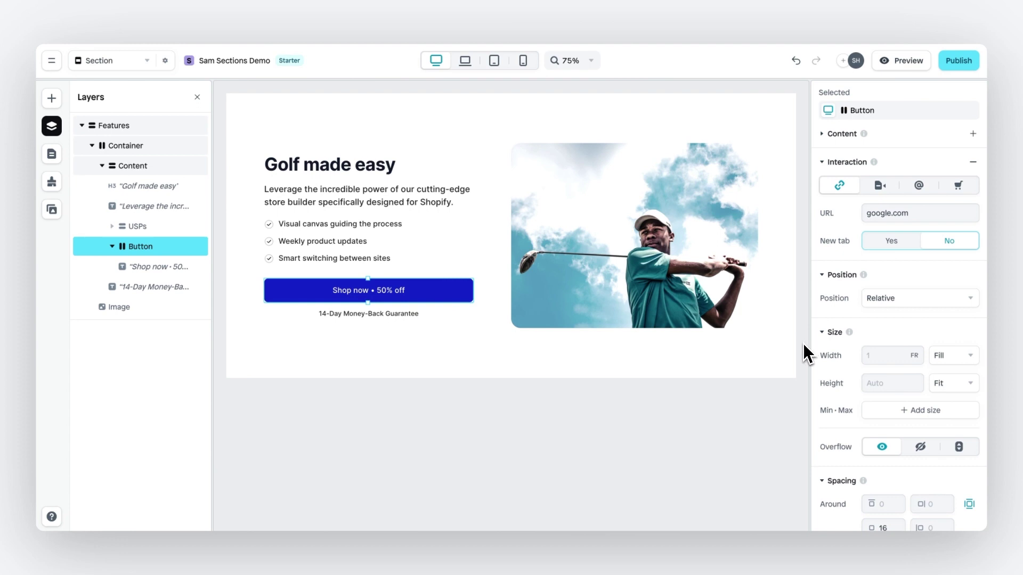
# Deselect the button and bring up the Insert panel's Embed elements to add an App island
pyautogui.click(507, 366)
pyautogui.click(52, 98)
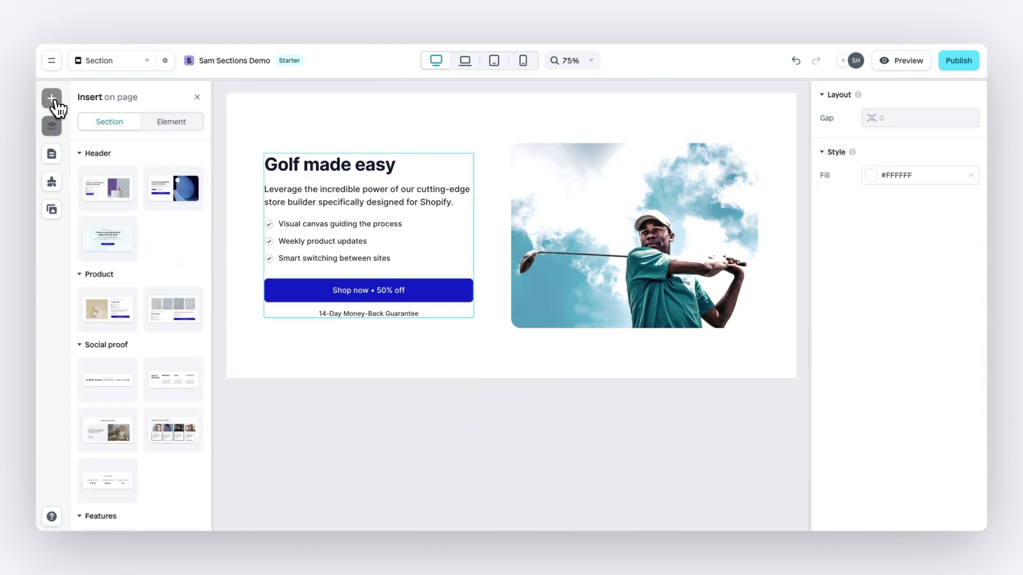
pyautogui.click(158, 126)
pyautogui.moveTo(122, 415)
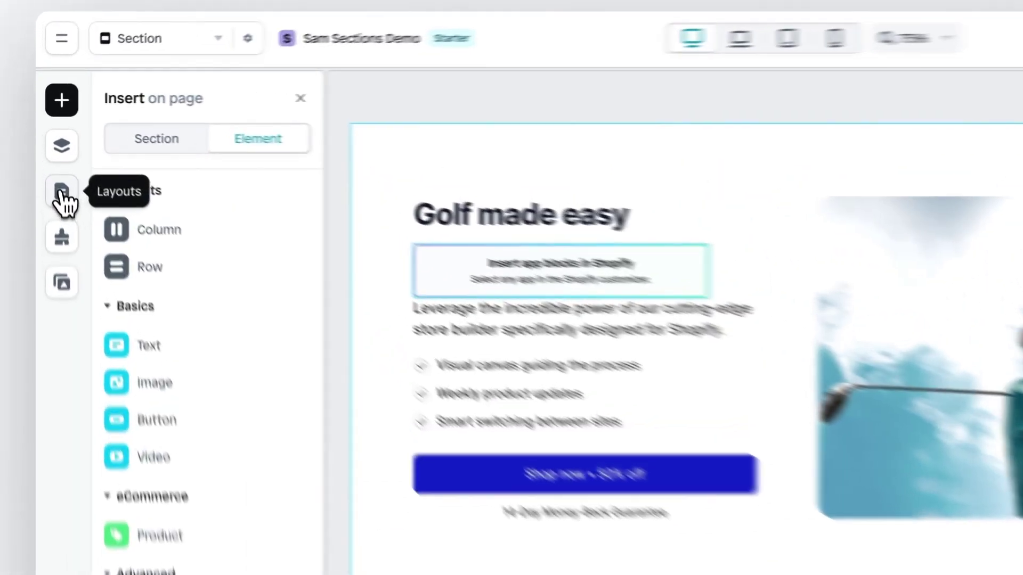
# Change the section's name to 'Golf' in its Section settings
pyautogui.click(51, 156)
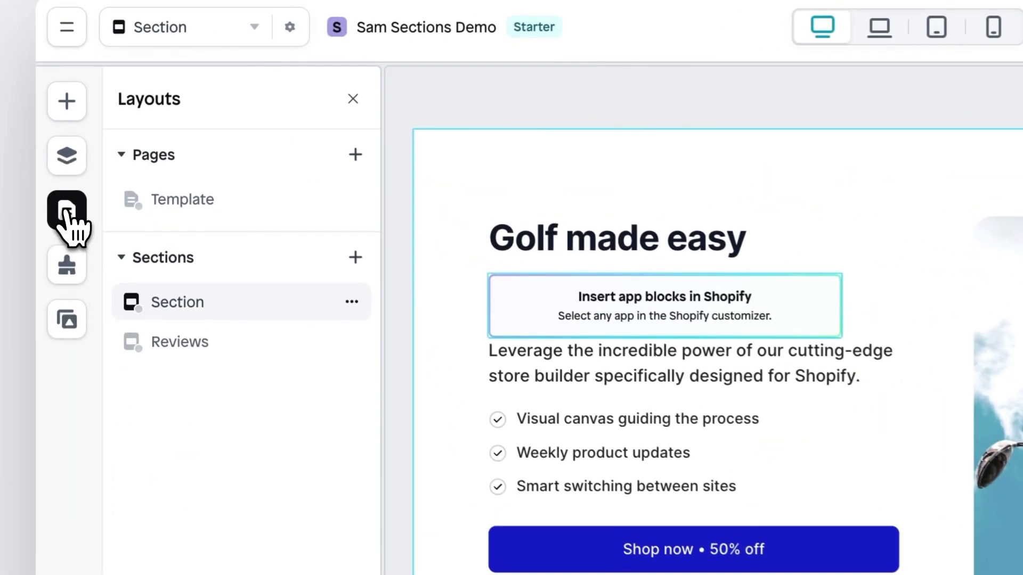
pyautogui.click(357, 306)
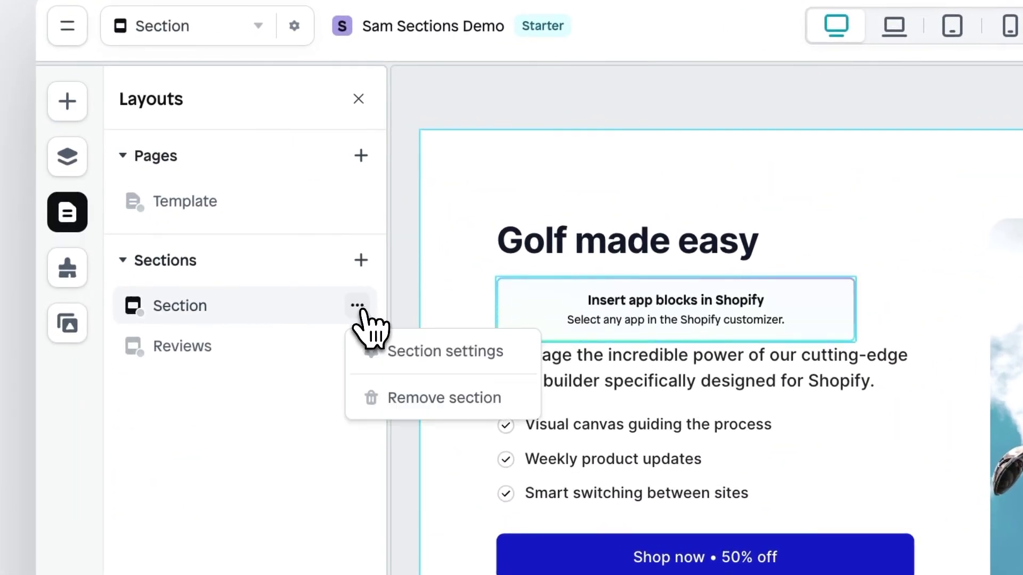
pyautogui.click(462, 357)
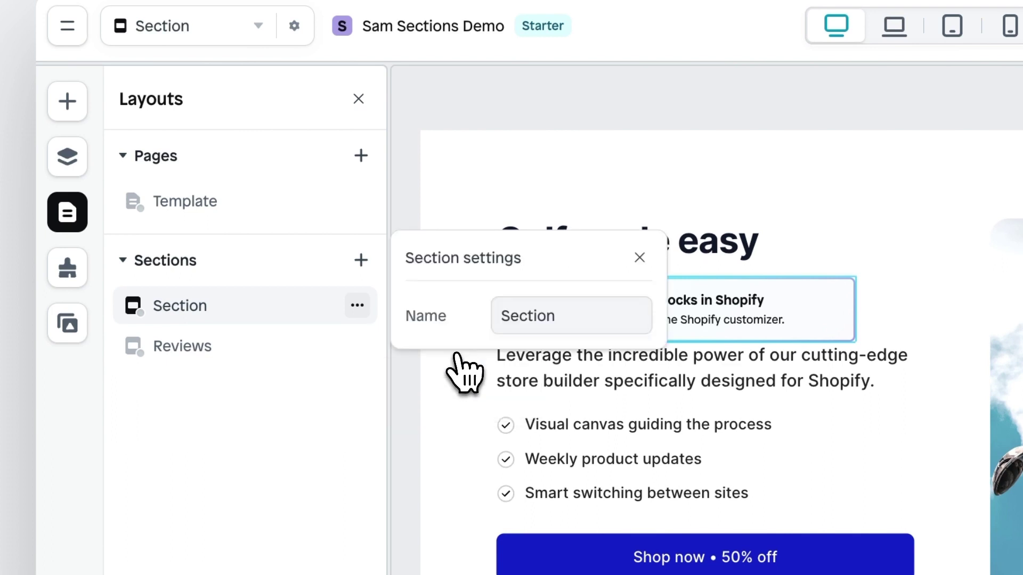
pyautogui.doubleClick(533, 281)
pyautogui.write('Golf')
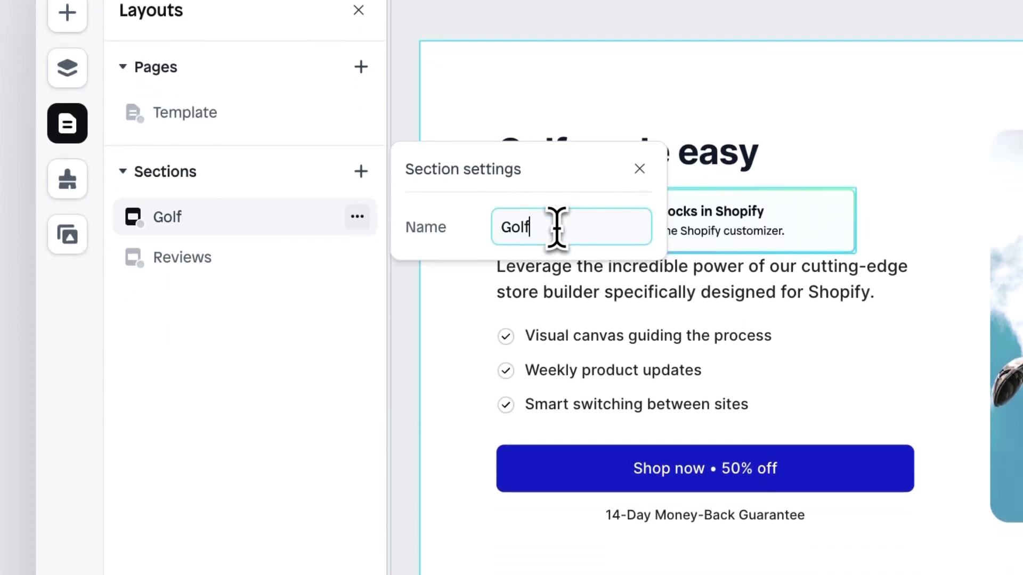
pyautogui.click(408, 349)
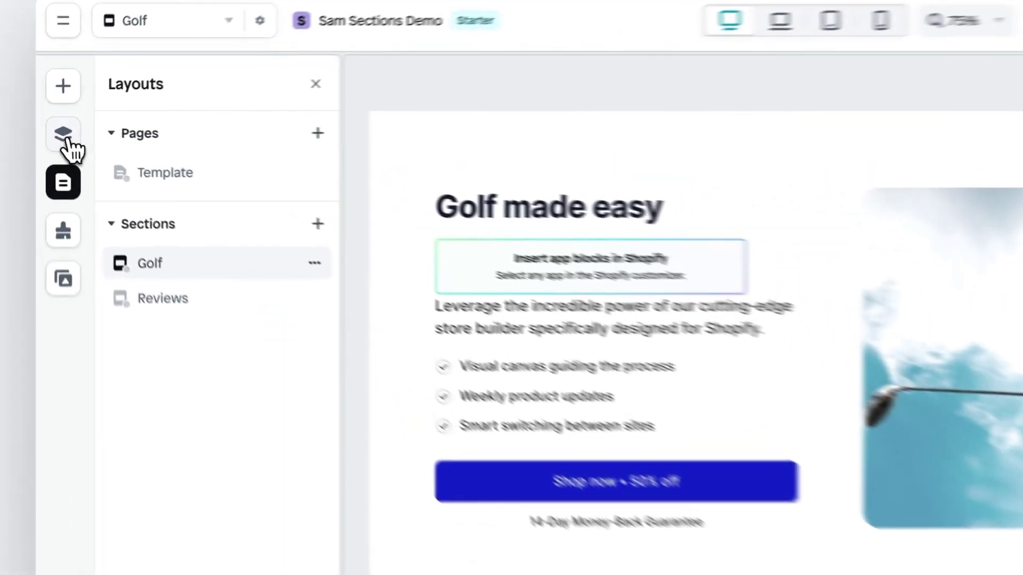
# Expand Features and Container in the Layers tree and rename the Content layer to 'Name'
pyautogui.click(52, 127)
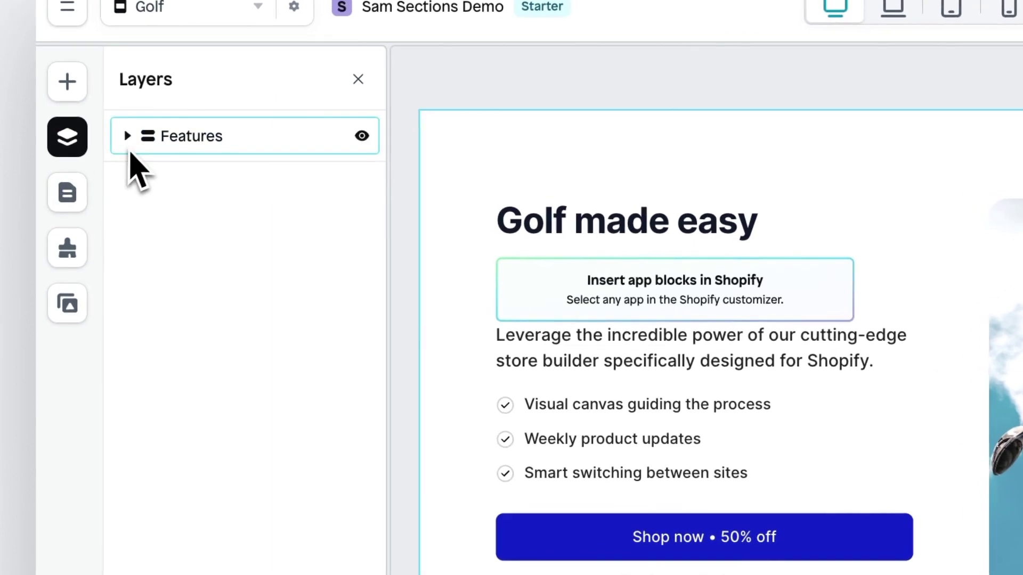
pyautogui.click(126, 138)
pyautogui.click(150, 179)
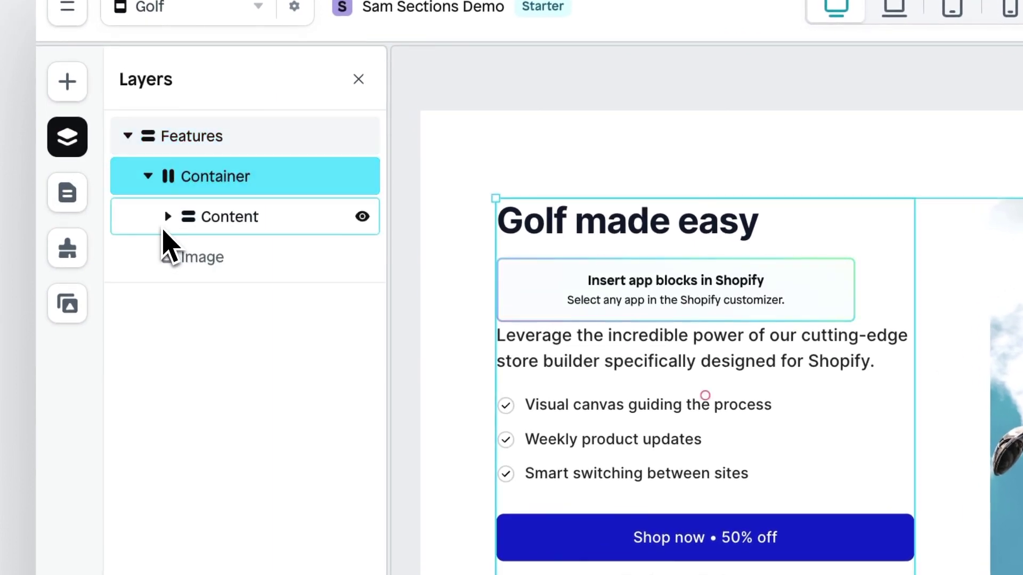
pyautogui.click(168, 218)
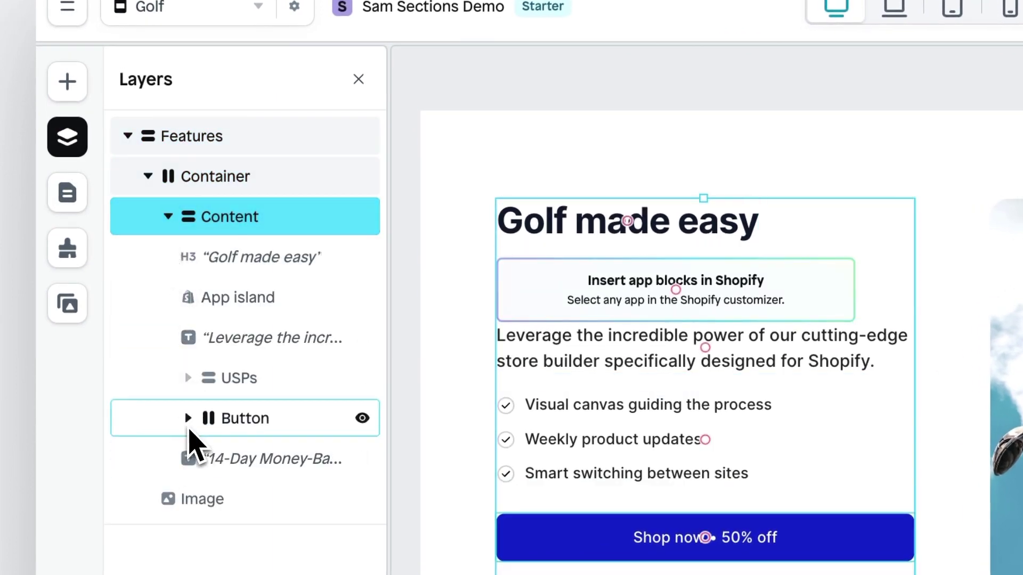
pyautogui.click(189, 420)
pyautogui.doubleClick(249, 227)
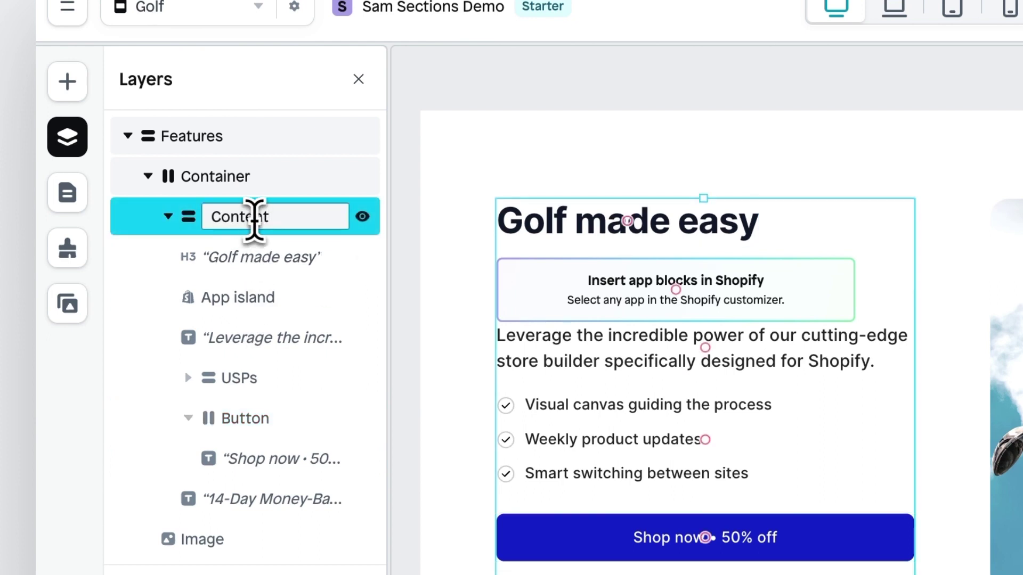
pyautogui.doubleClick(254, 219)
pyautogui.write('Name')
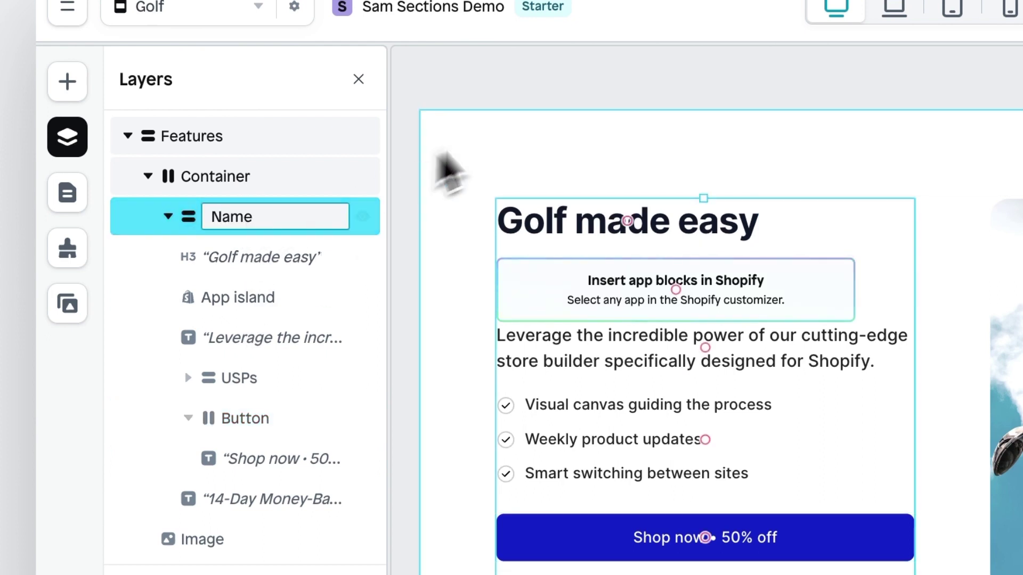
pyautogui.click(480, 138)
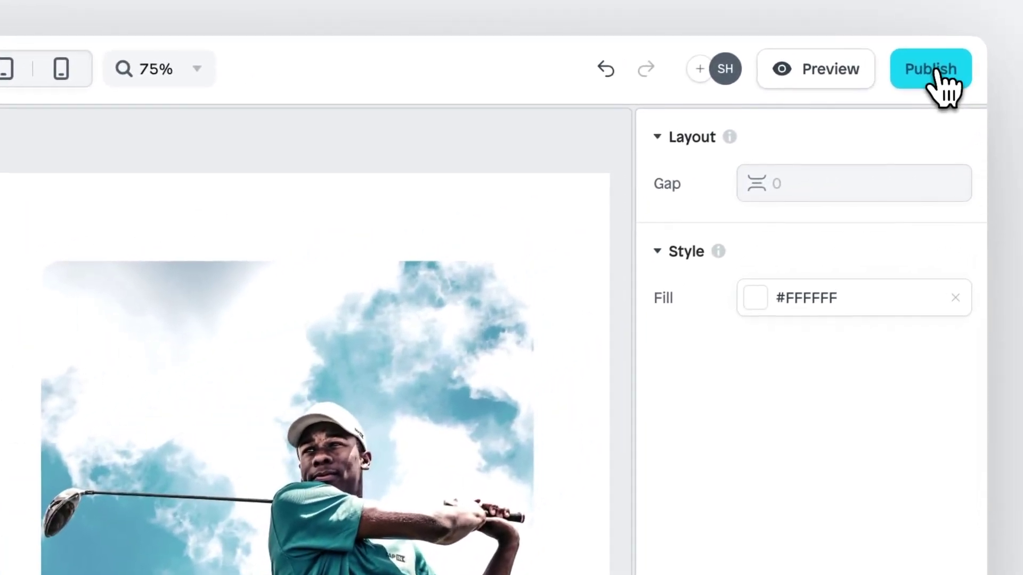
# Publish the Golf section to the Shopify store
pyautogui.click(951, 72)
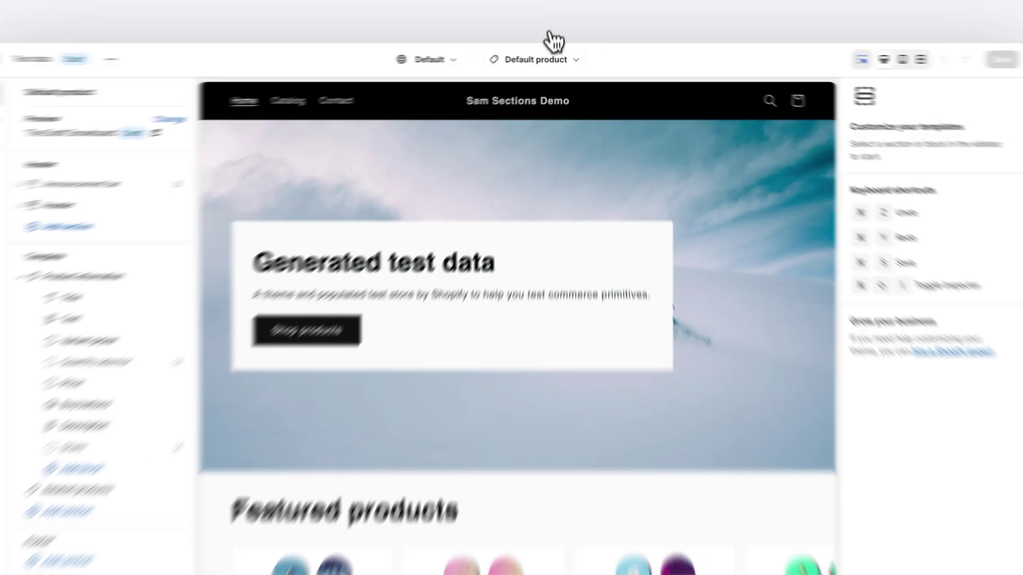
# Switch the theme editor to the Products > Default product template
pyautogui.click(557, 59)
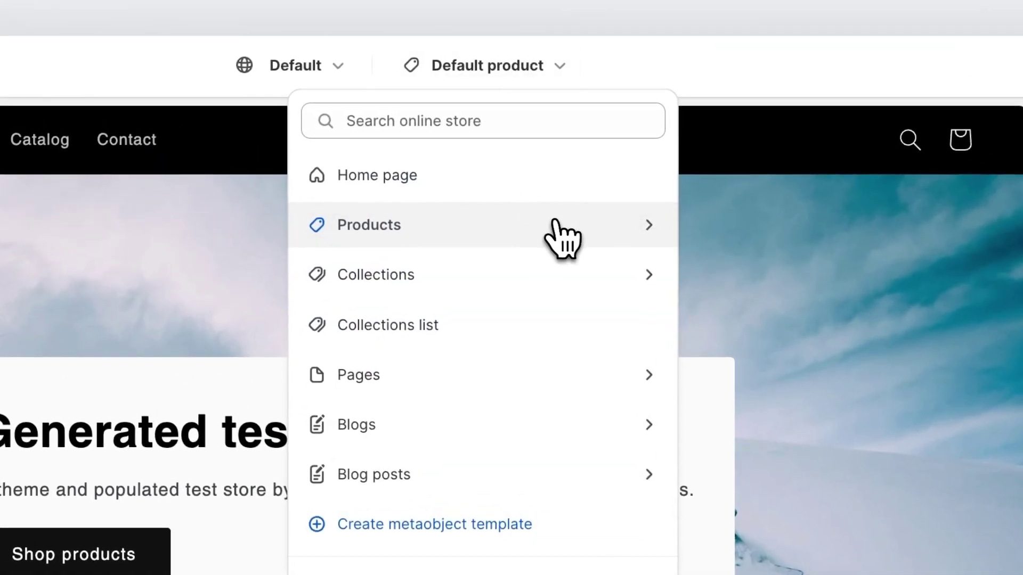
pyautogui.click(562, 227)
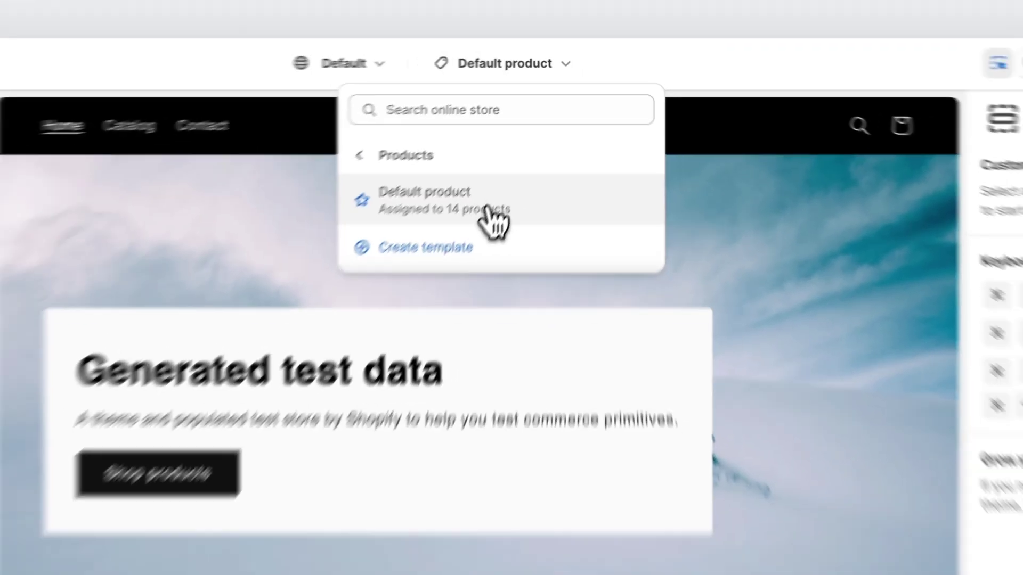
pyautogui.click(458, 231)
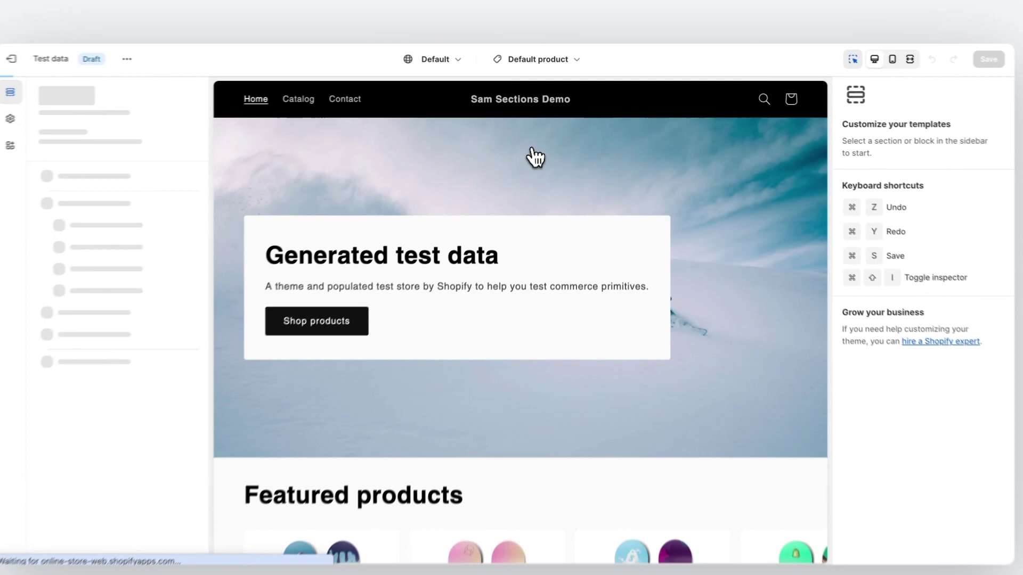
# Add the Golf section just above Related products
pyautogui.scroll(-3, 695, 234)
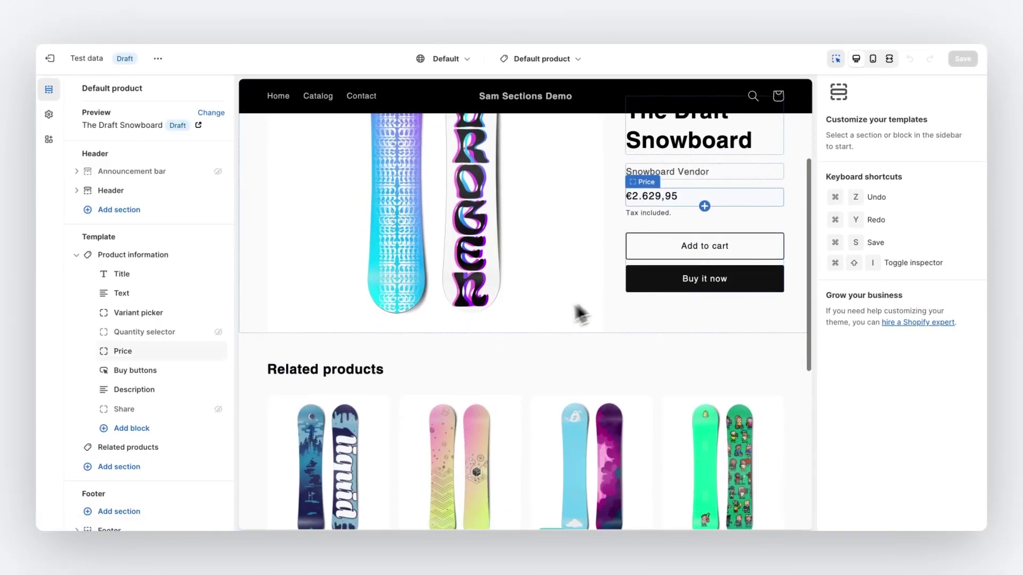
pyautogui.click(528, 450)
pyautogui.click(534, 452)
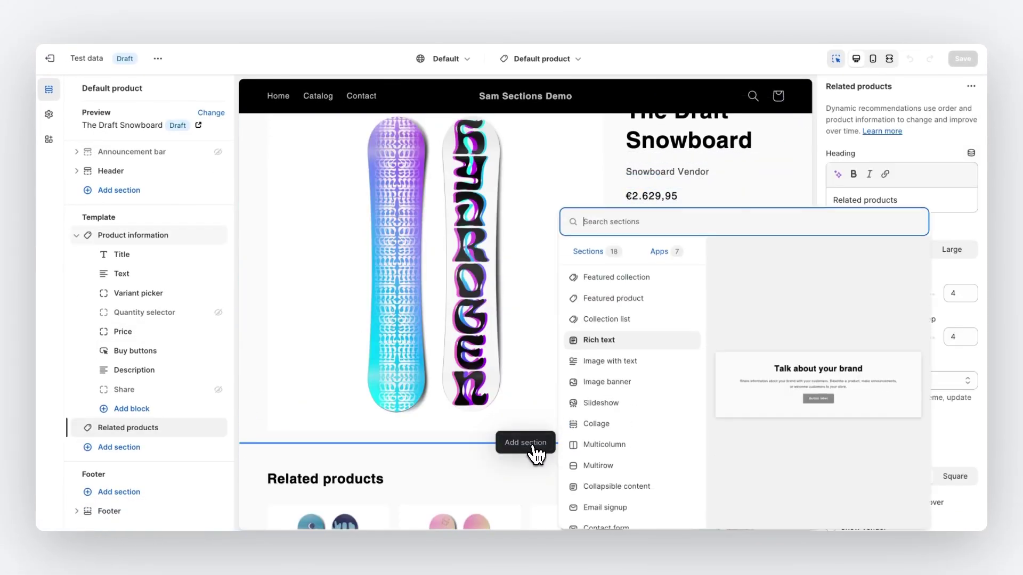
pyautogui.scroll(-4, 646, 410)
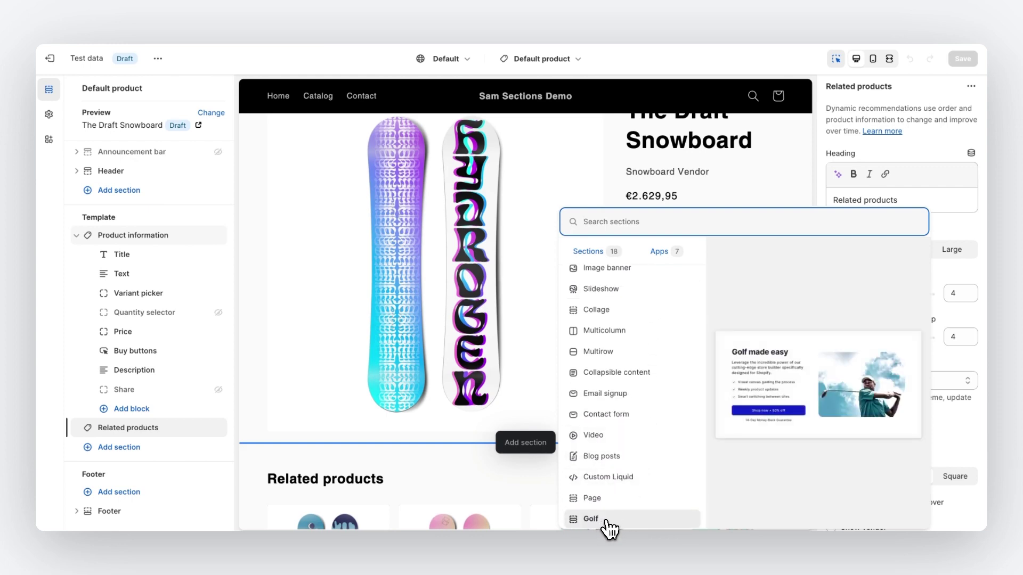
pyautogui.click(607, 522)
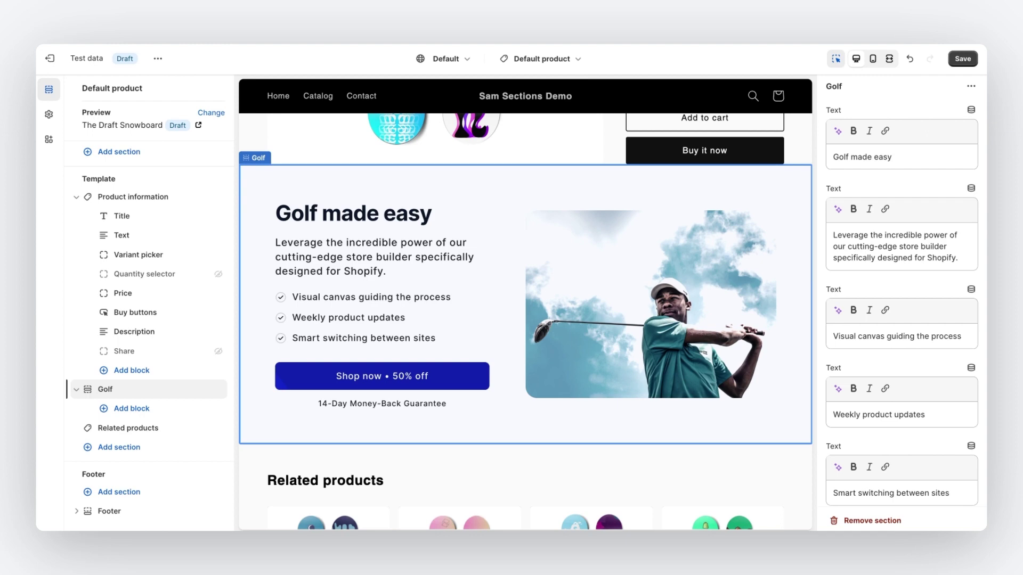
# Replace 'Golf' with 'Sections' so the heading reads 'Sections made easy', then dismiss the dynamic source list
pyautogui.scroll(-3, 874, 277)
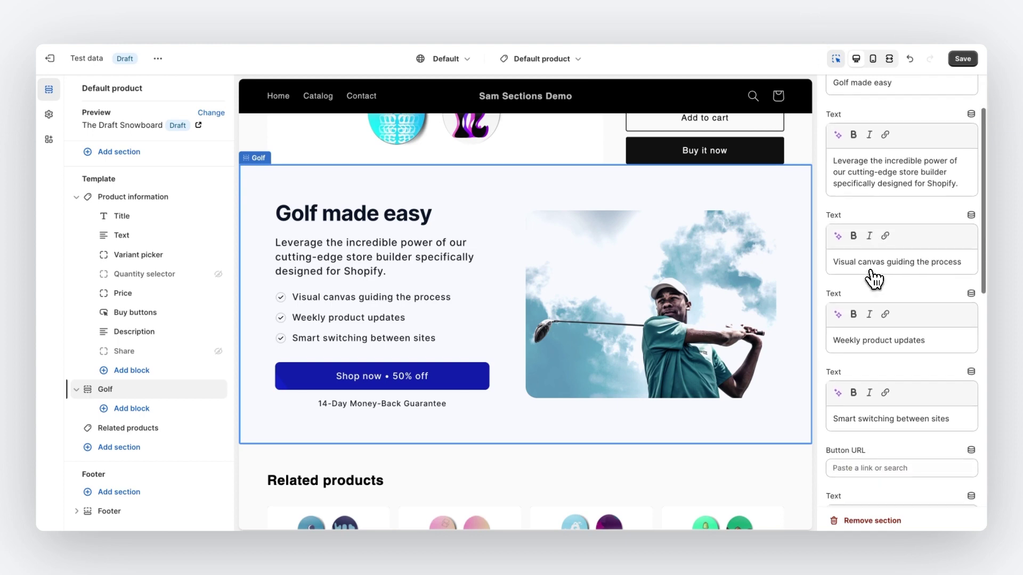
pyautogui.scroll(3, 874, 277)
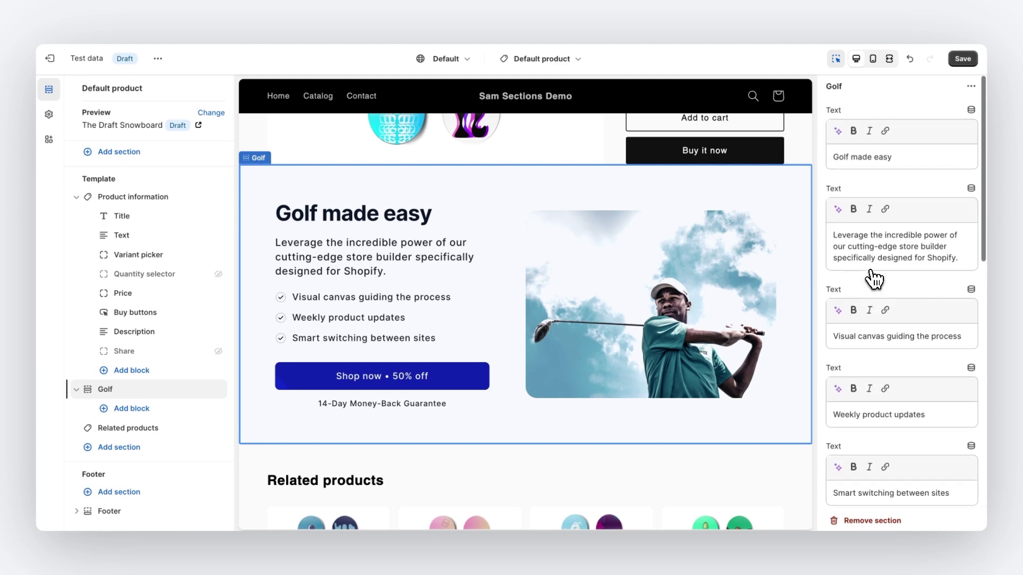
pyautogui.doubleClick(842, 157)
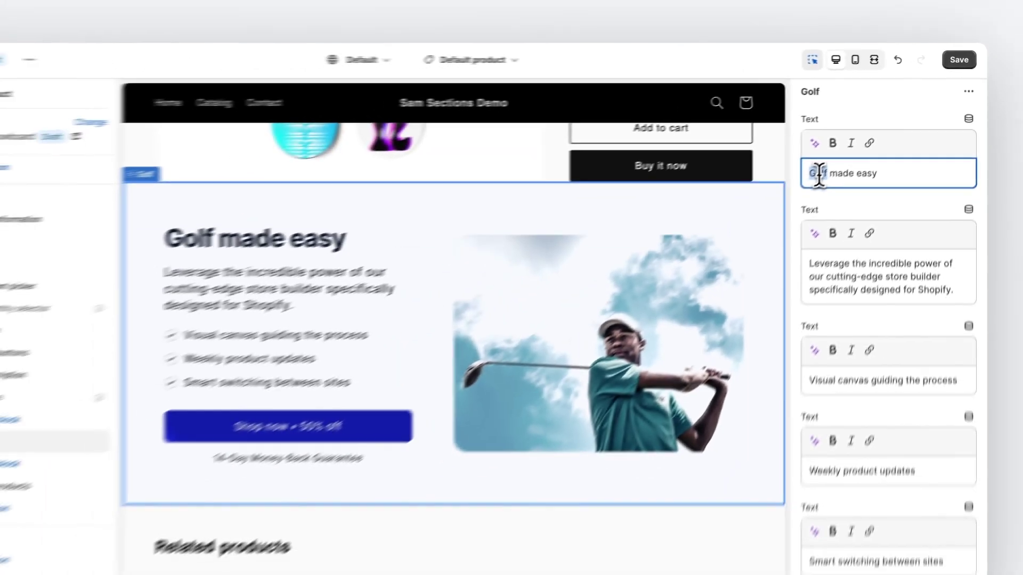
pyautogui.write('Section')
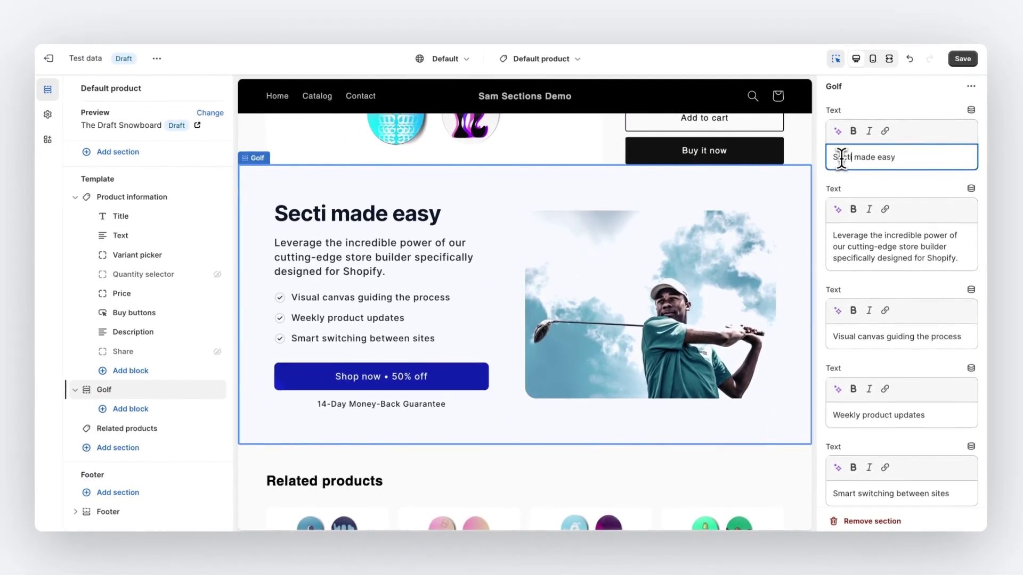
pyautogui.write('s')
pyautogui.click(929, 160)
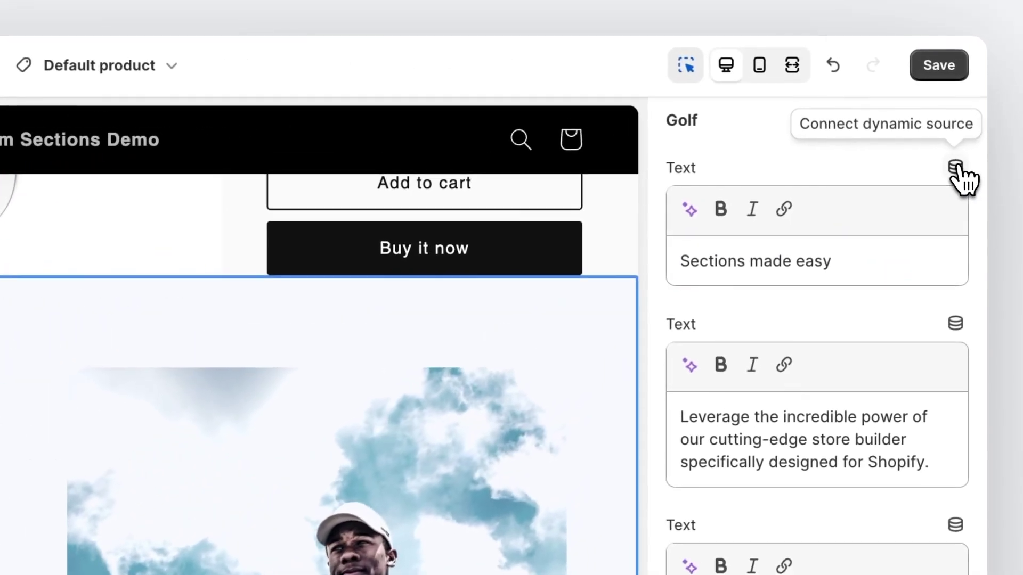
pyautogui.click(971, 110)
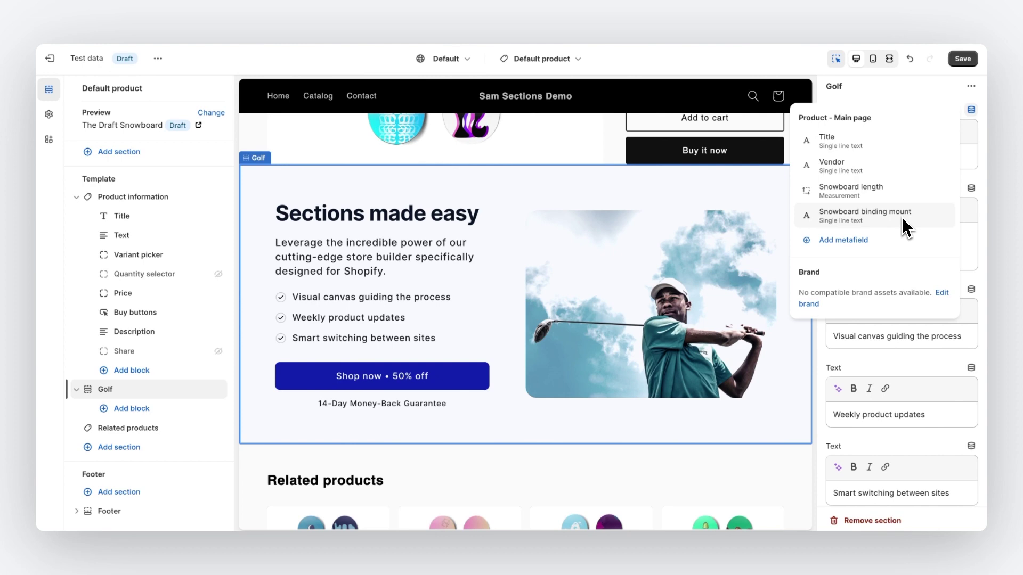
pyautogui.click(984, 181)
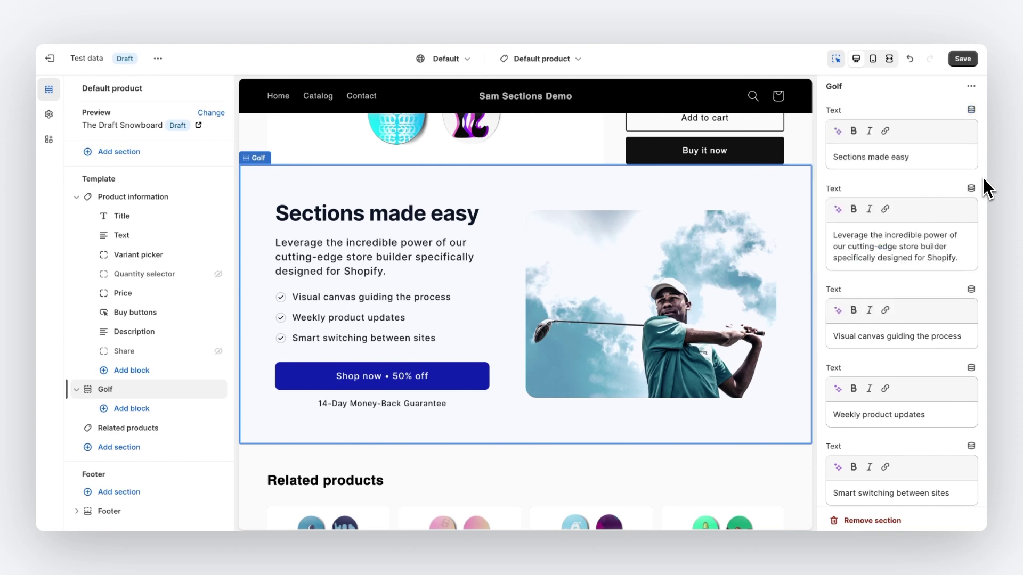
# Set the section image to the free Shop Local phone-scanning-QR-code photo, closing its details unchanged
pyautogui.scroll(-6, 927, 266)
pyautogui.scroll(-2, 921, 289)
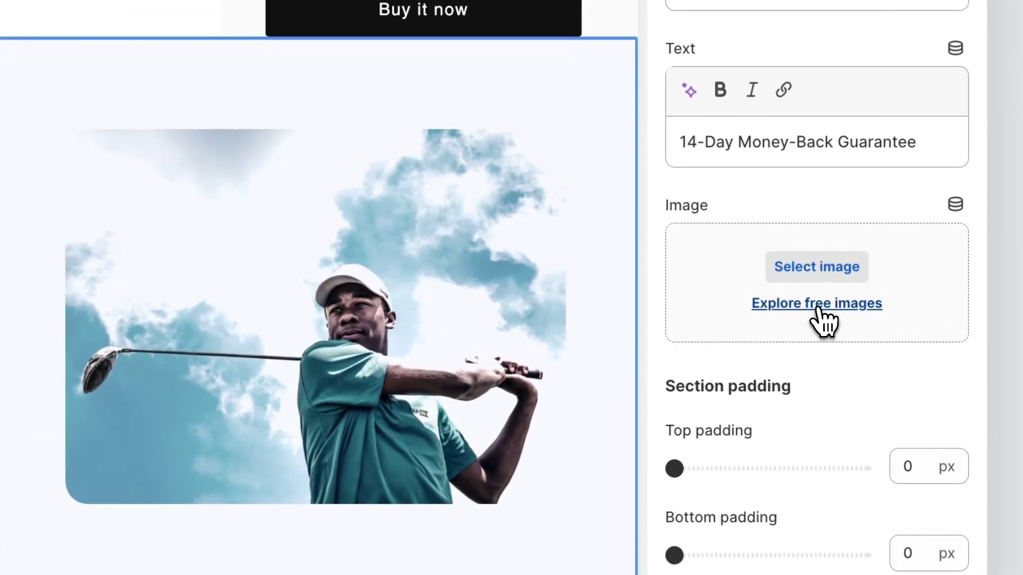
pyautogui.click(906, 300)
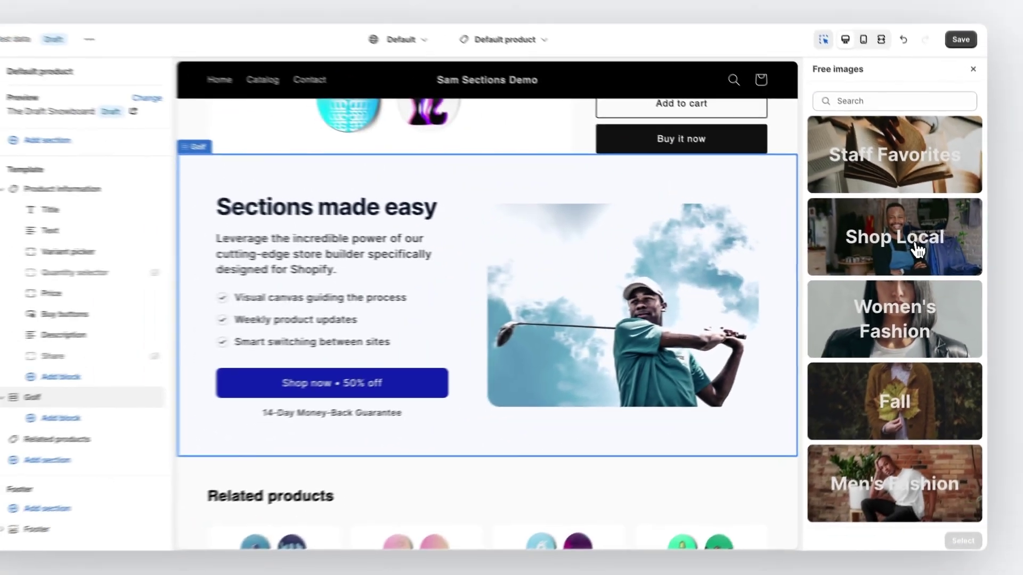
pyautogui.click(847, 232)
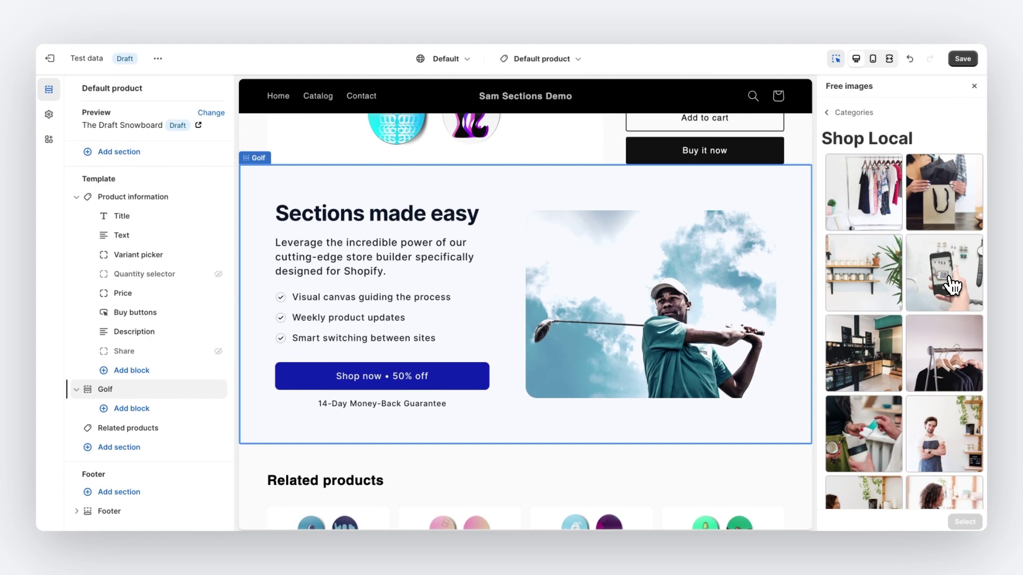
pyautogui.click(951, 287)
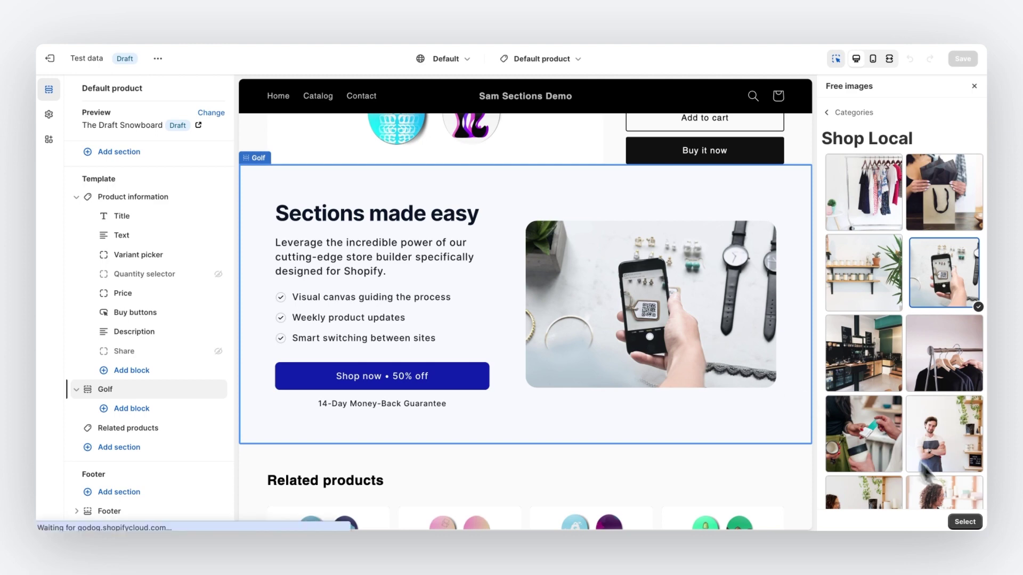
pyautogui.click(965, 522)
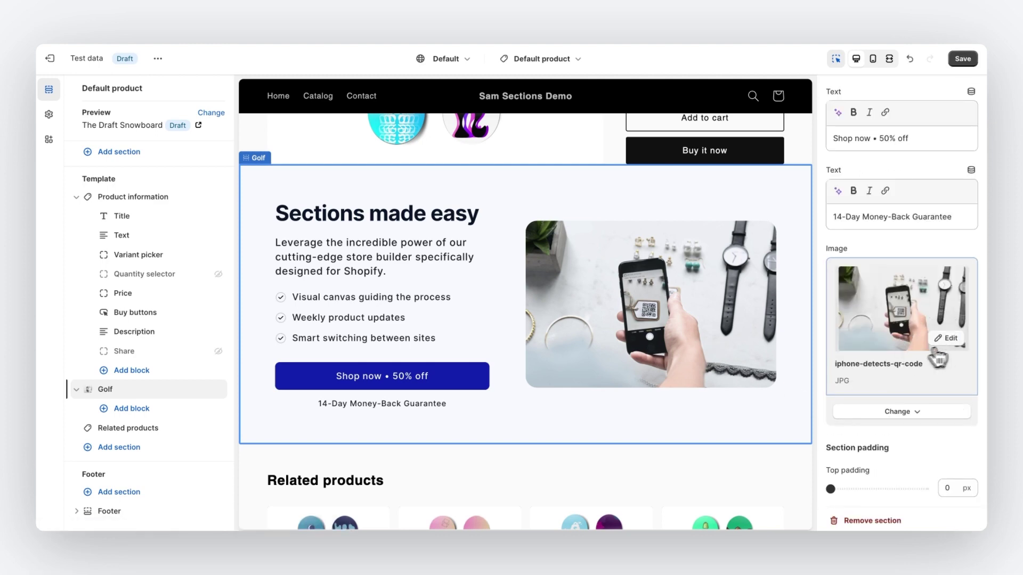
pyautogui.click(951, 340)
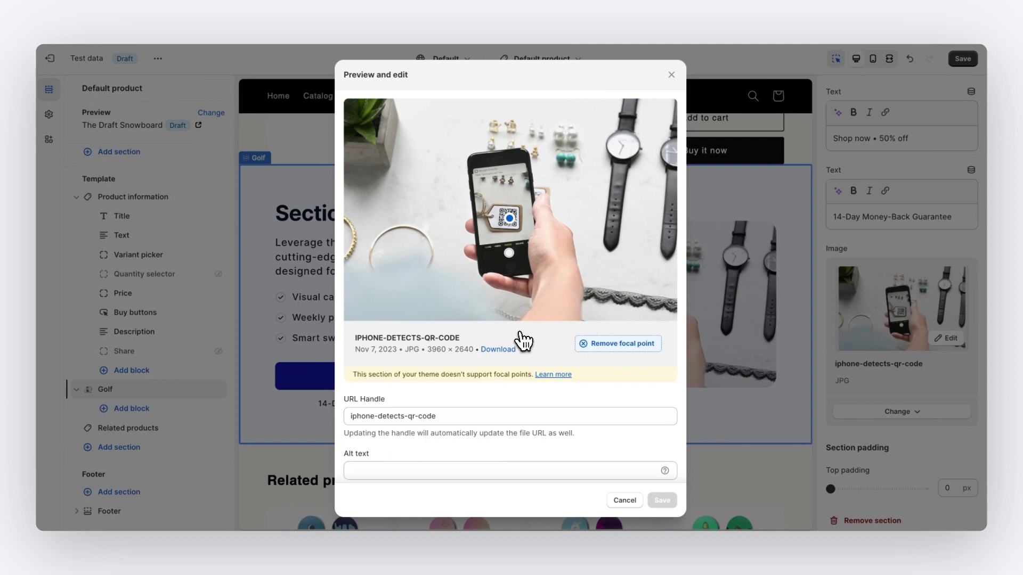
pyautogui.click(625, 501)
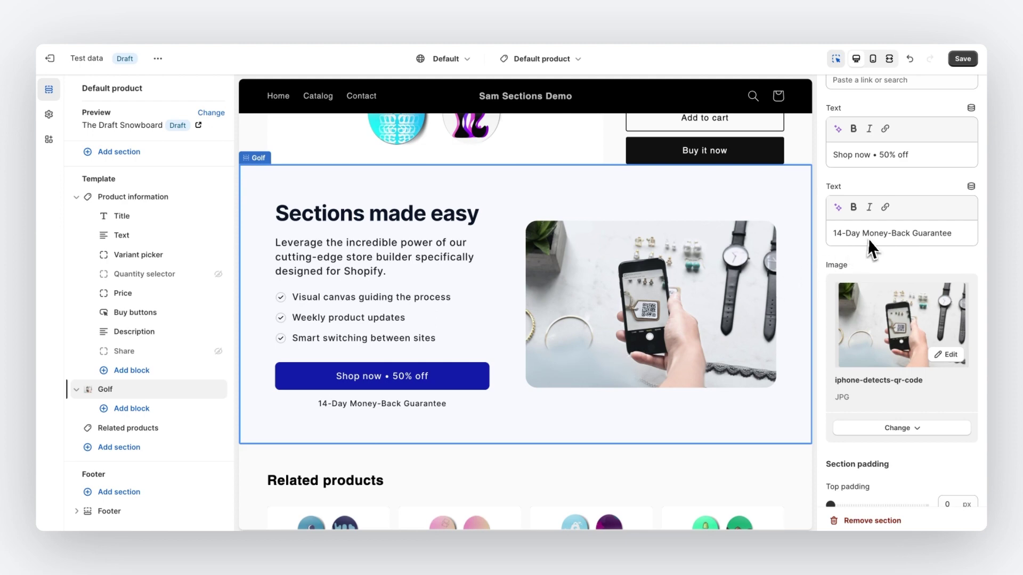
# Set the Shop now button's URL to the Contact page from the store's Pages
pyautogui.scroll(3, 868, 250)
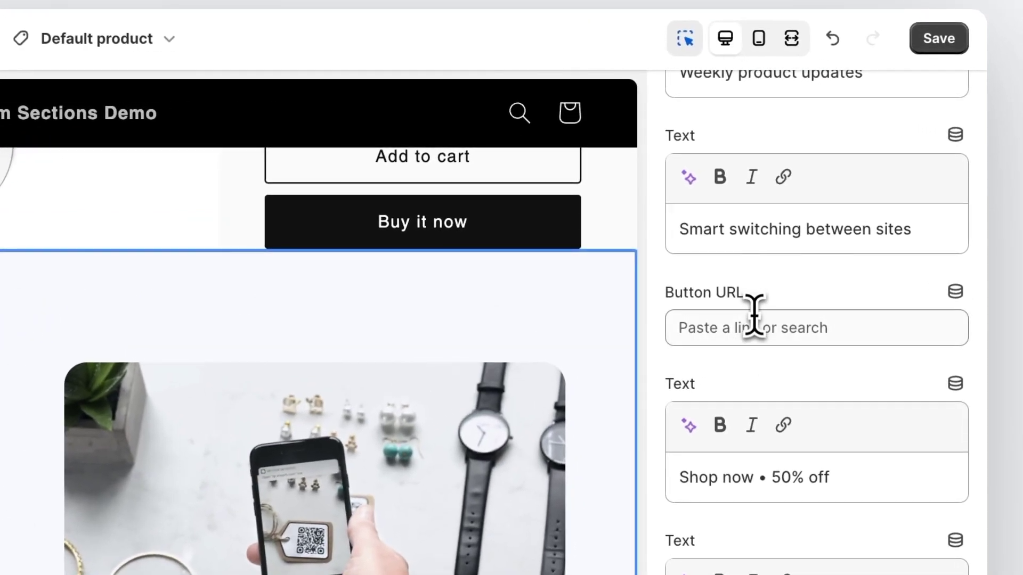
pyautogui.click(758, 321)
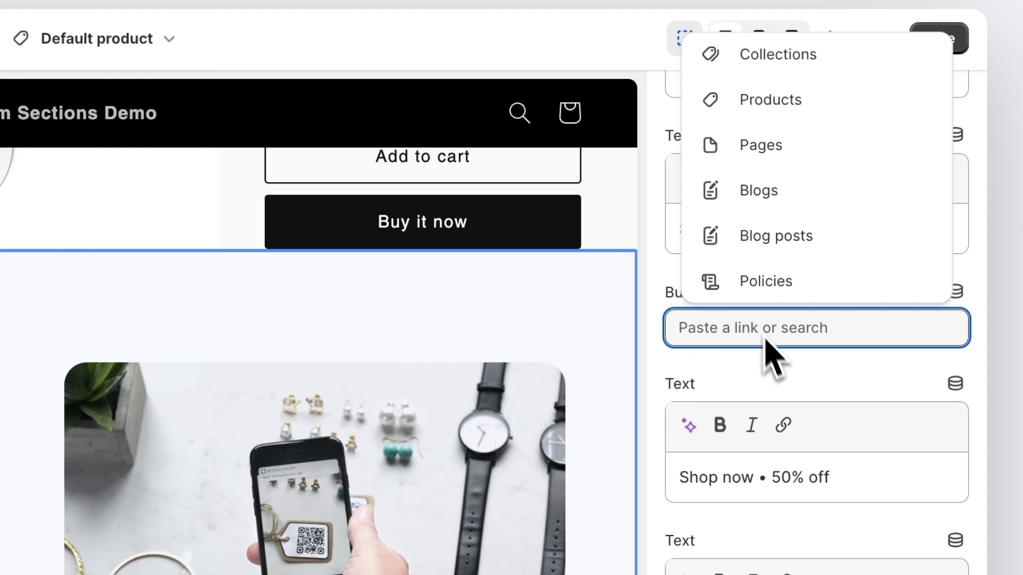
pyautogui.click(780, 152)
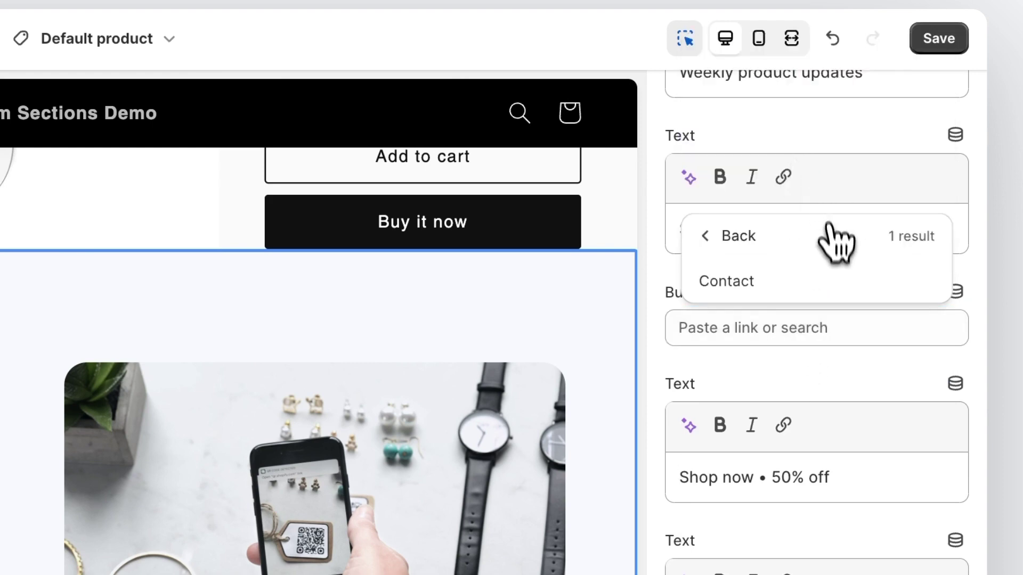
pyautogui.click(727, 283)
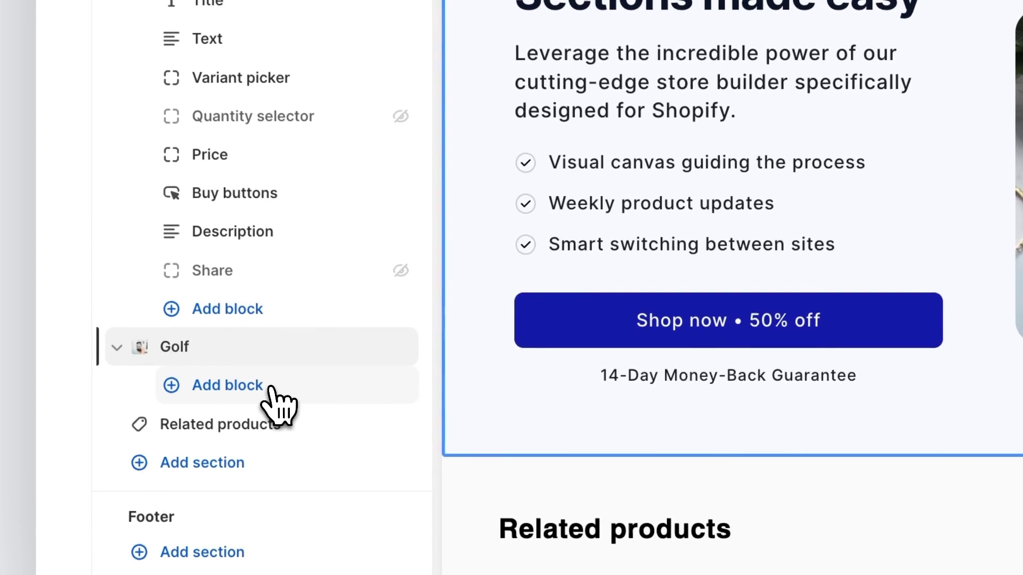
# Add a Judge.me Star Ratings app block under the Golf section's heading
pyautogui.click(269, 391)
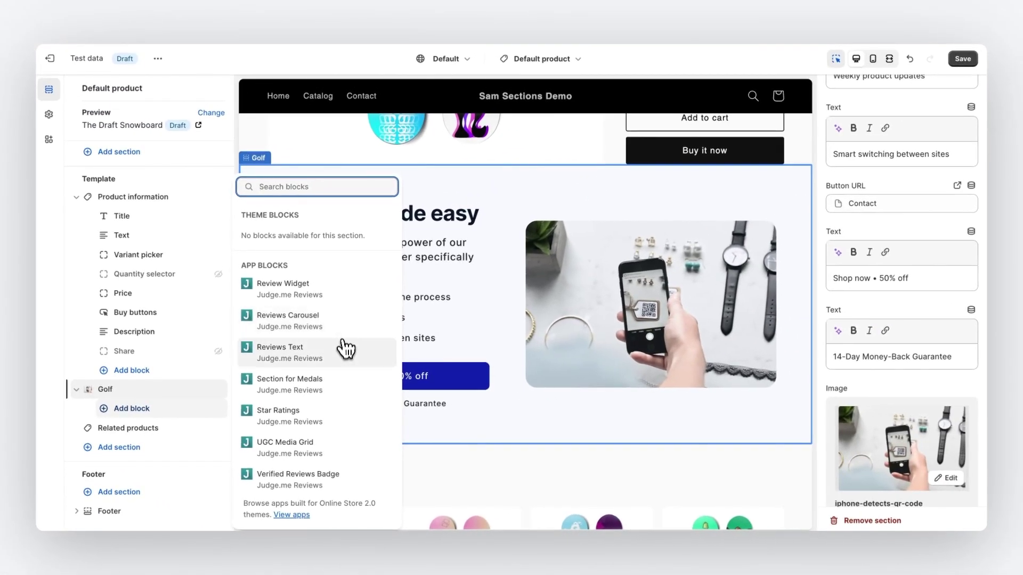
pyautogui.click(318, 425)
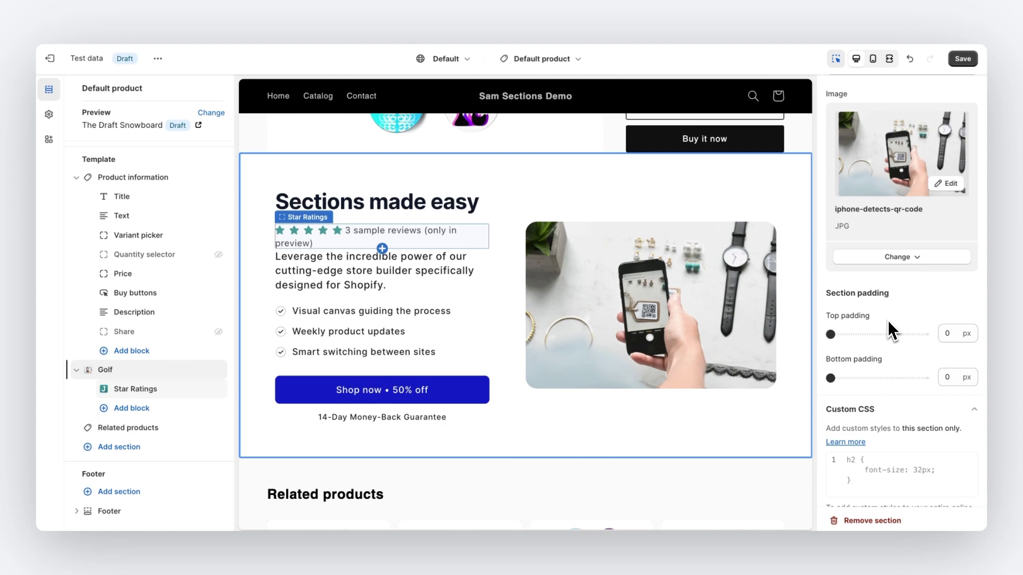
pyautogui.click(874, 59)
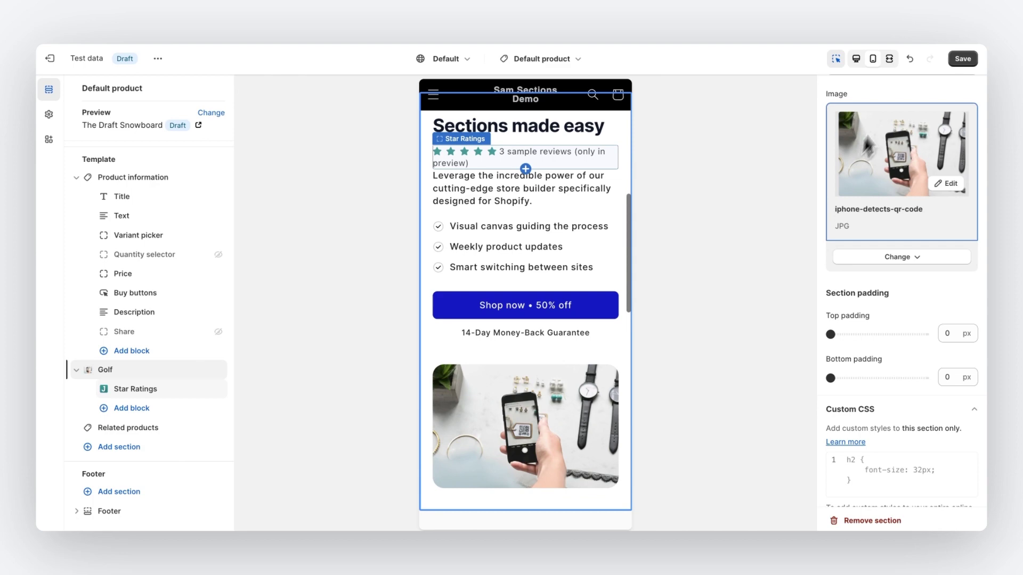
pyautogui.click(857, 60)
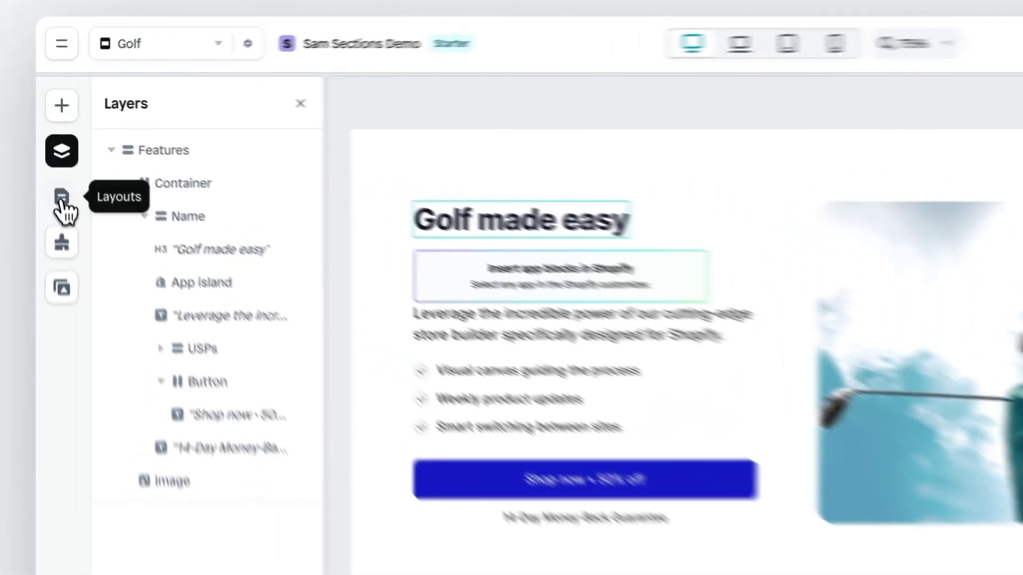
# Show Instant's Layouts panel listing the Template page and the Golf and Reviews sections
pyautogui.click(52, 154)
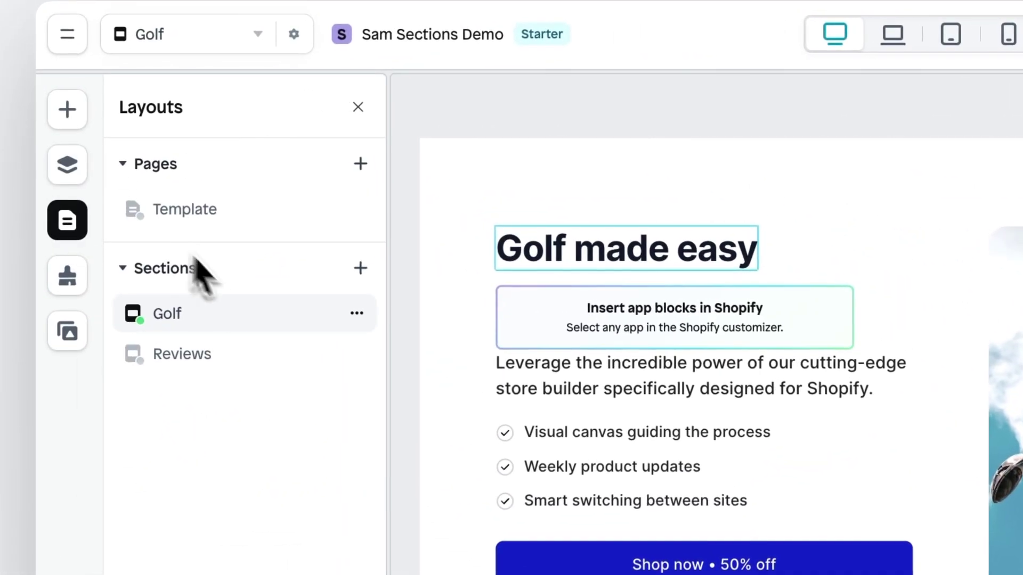